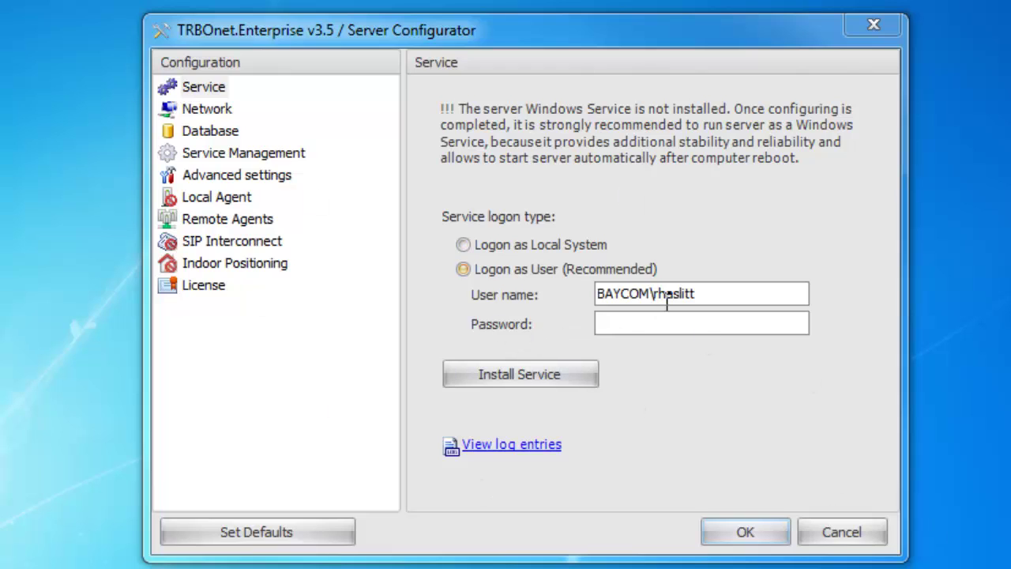
- Switch the service logon to Local System and install the TRBOnet server as a Windows service
left_click_drag(727, 290, 550, 310)
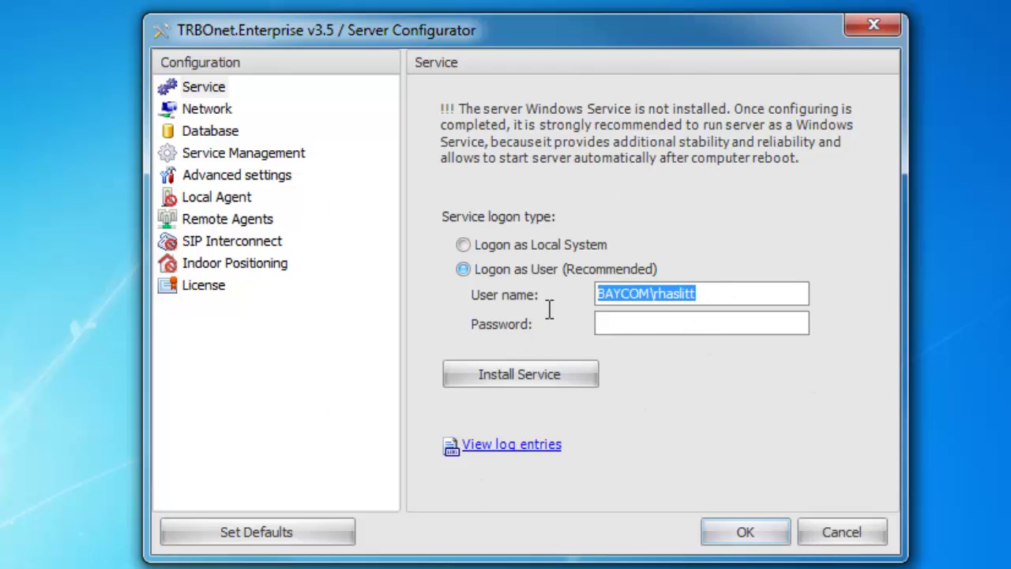
left_click(664, 322)
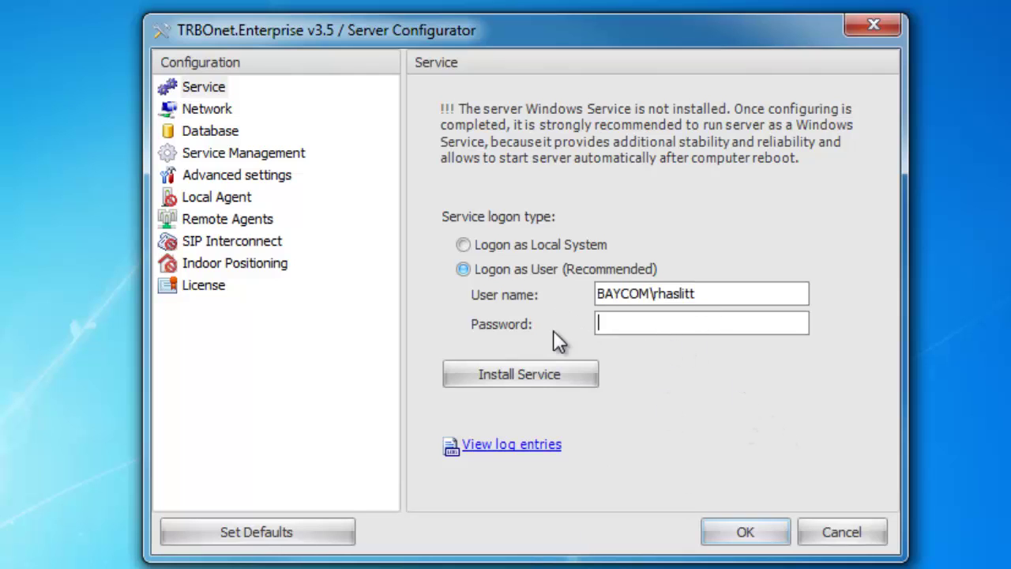
left_click(519, 246)
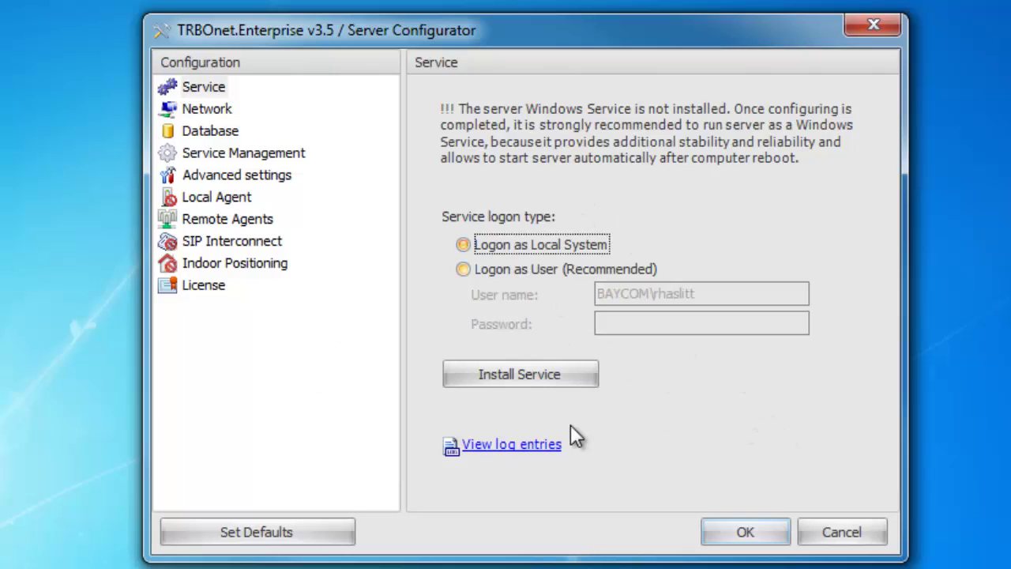
left_click(580, 374)
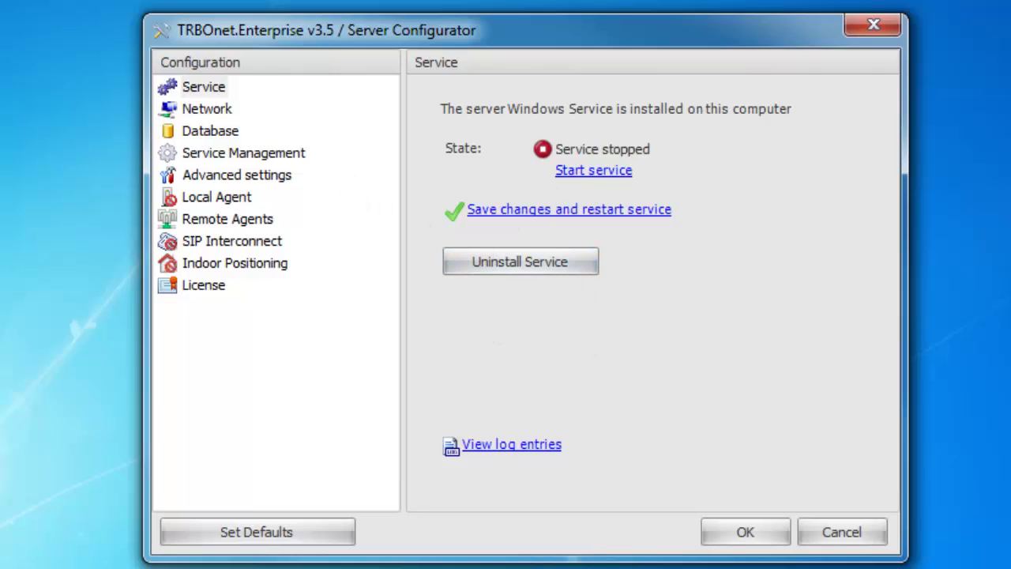
left_click(912, 237)
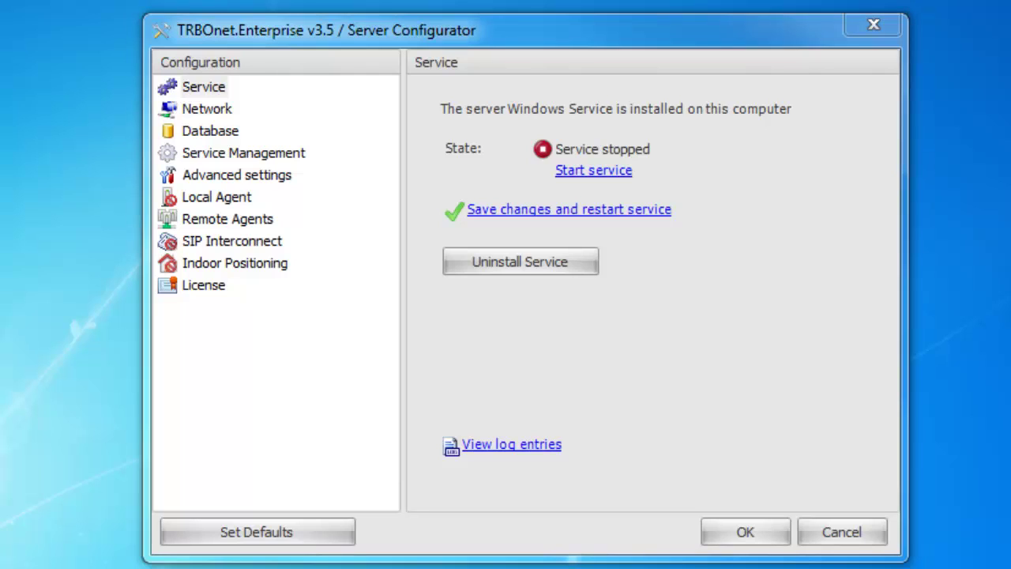
- Change the Network VoIP protocol from Tcp to All
left_click(205, 105)
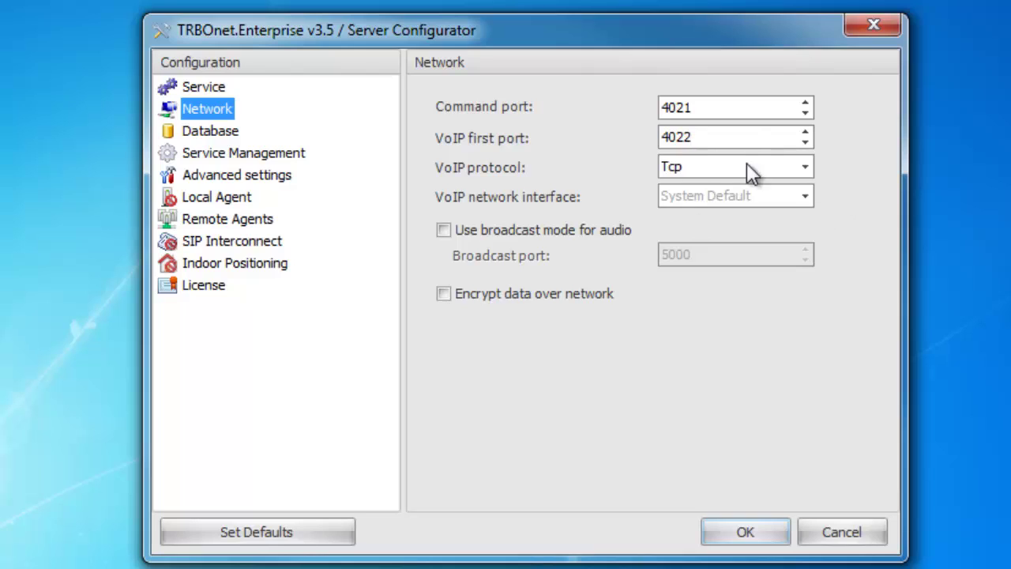
left_click(697, 170)
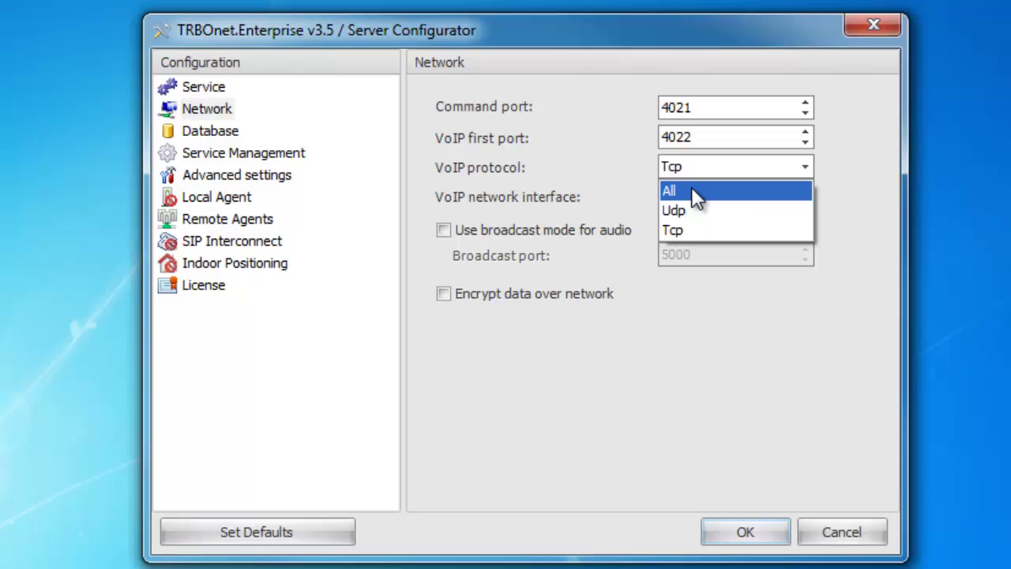
left_click(692, 190)
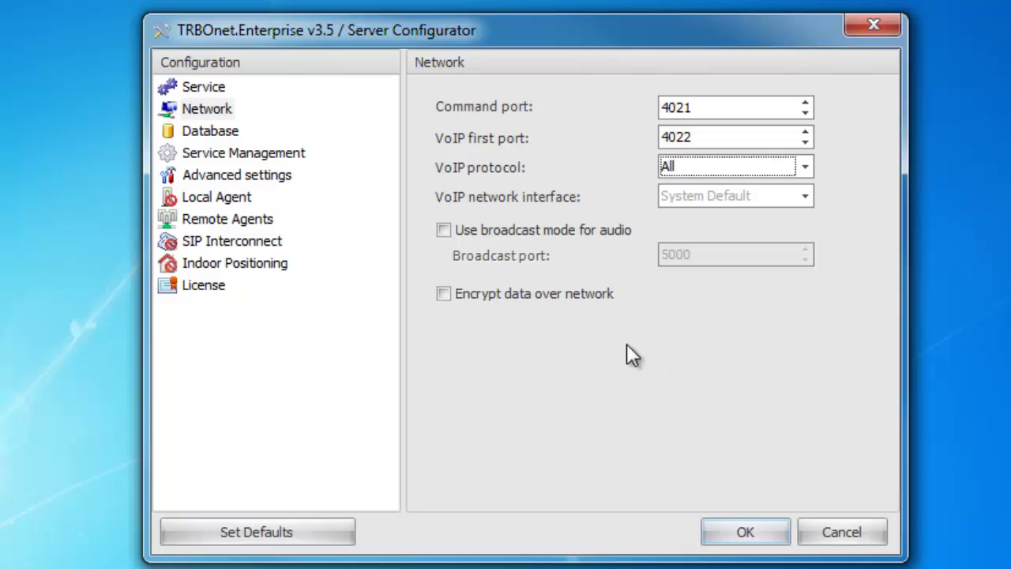
left_click(226, 139)
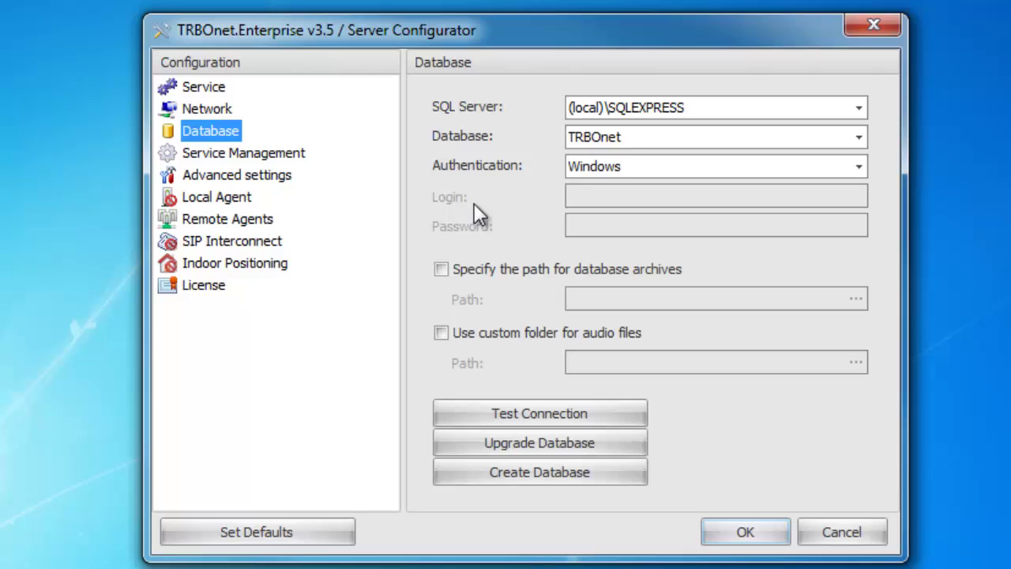
- Inspect the TRBOnet database name and the (local)\SQLEXPRESS server name fields
double_click(702, 141)
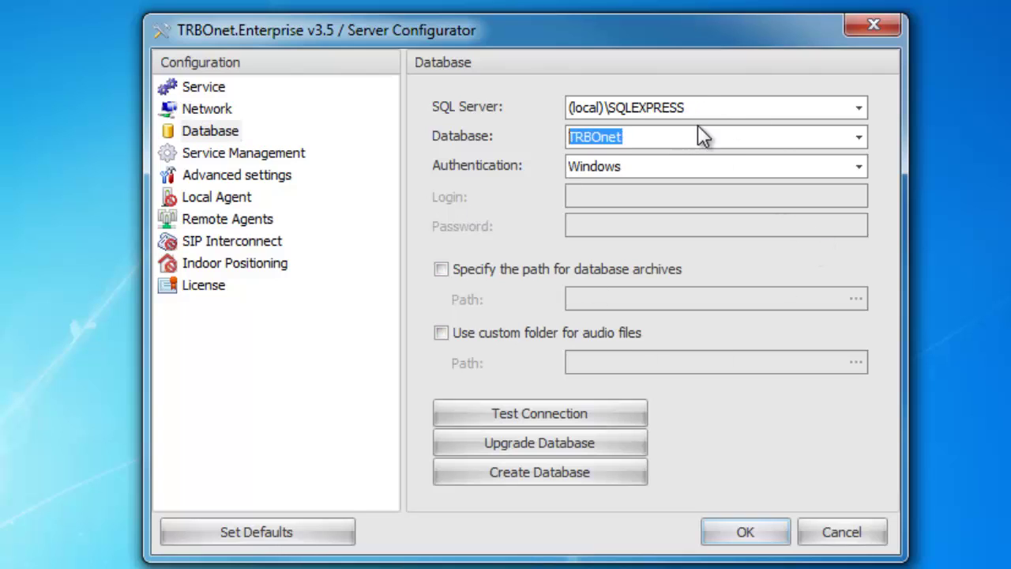
left_click(705, 107)
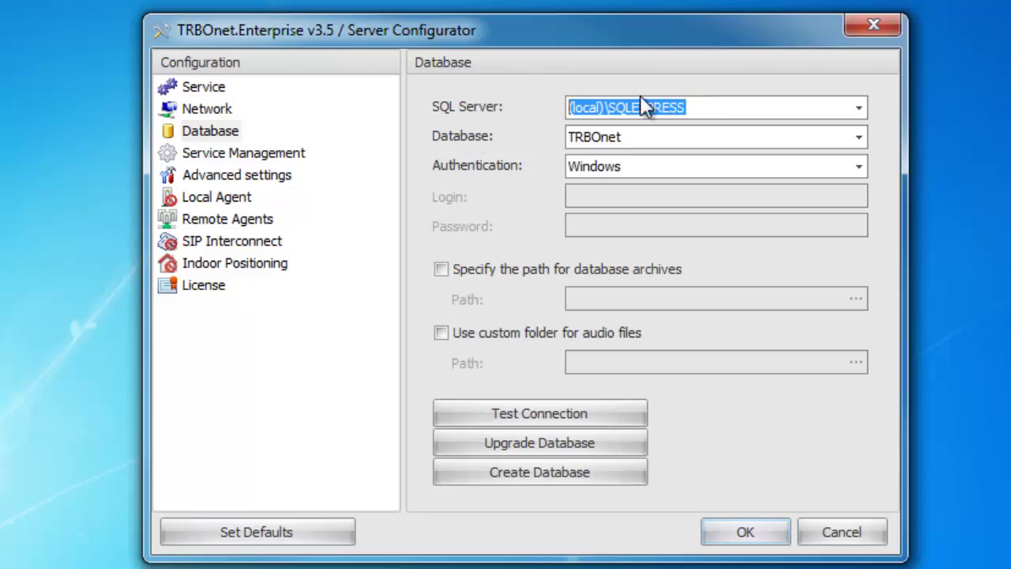
left_click_drag(734, 108, 608, 112)
left_click(715, 100)
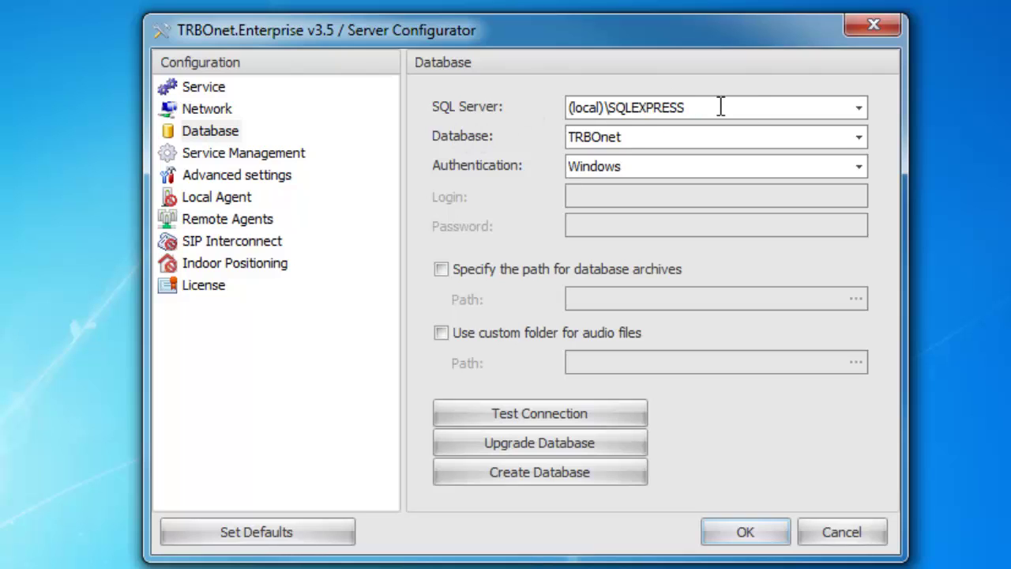
left_click_drag(604, 108, 562, 109)
- Switch database authentication to SQL Server and enter the login 'sa'
left_click(670, 167)
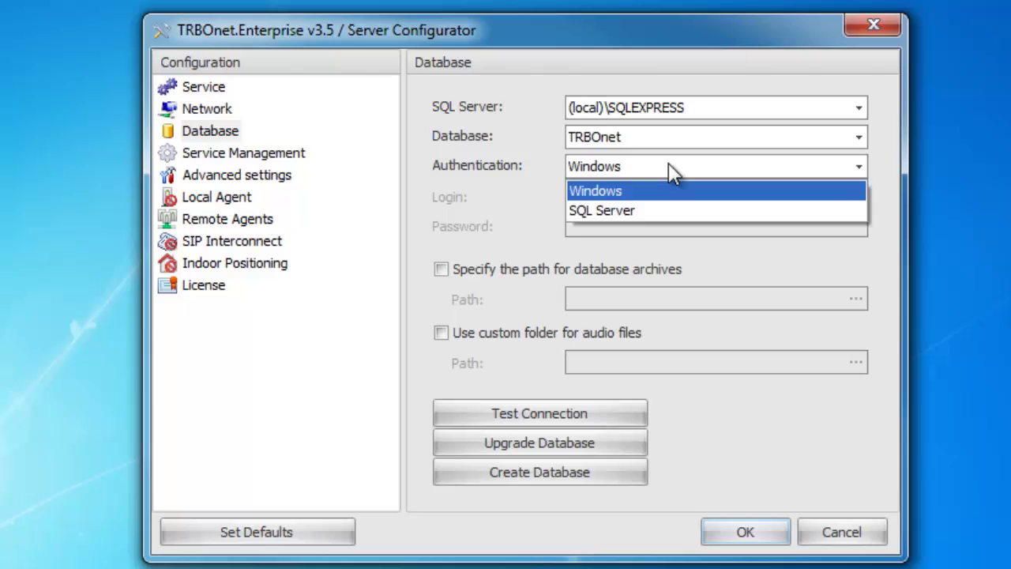
left_click(646, 209)
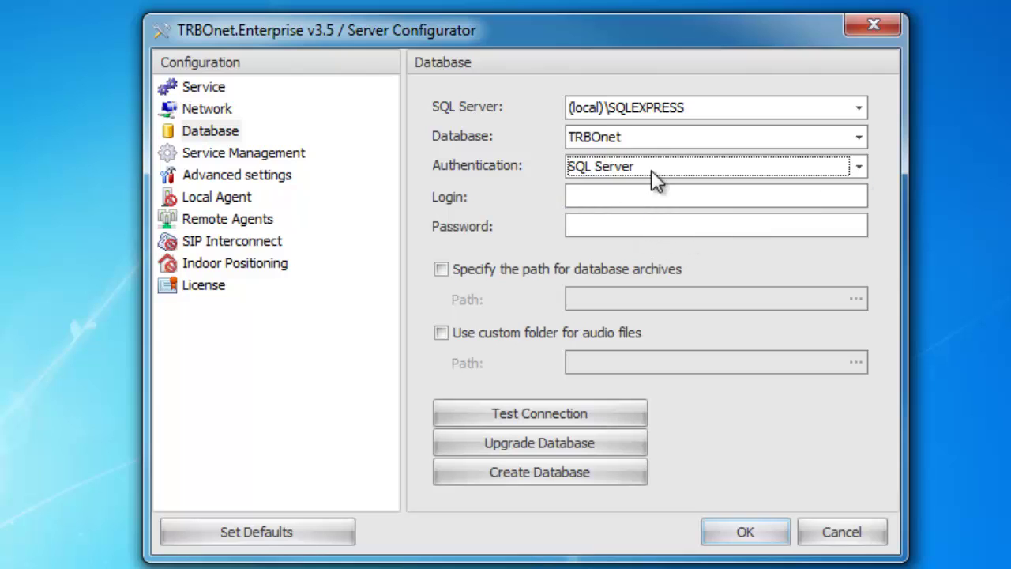
left_click(615, 198)
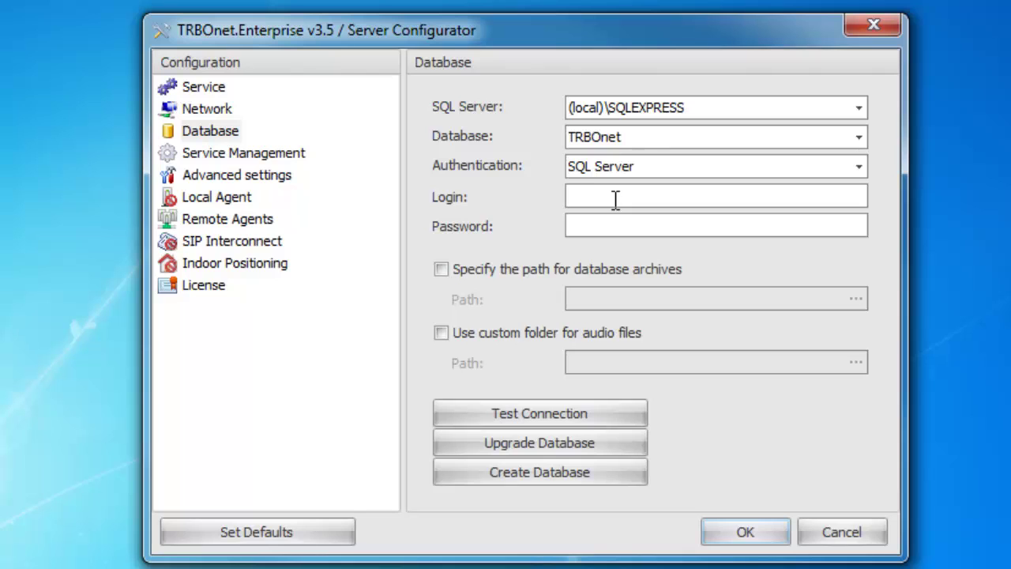
type("sa")
key("Tab")
left_click(269, 155)
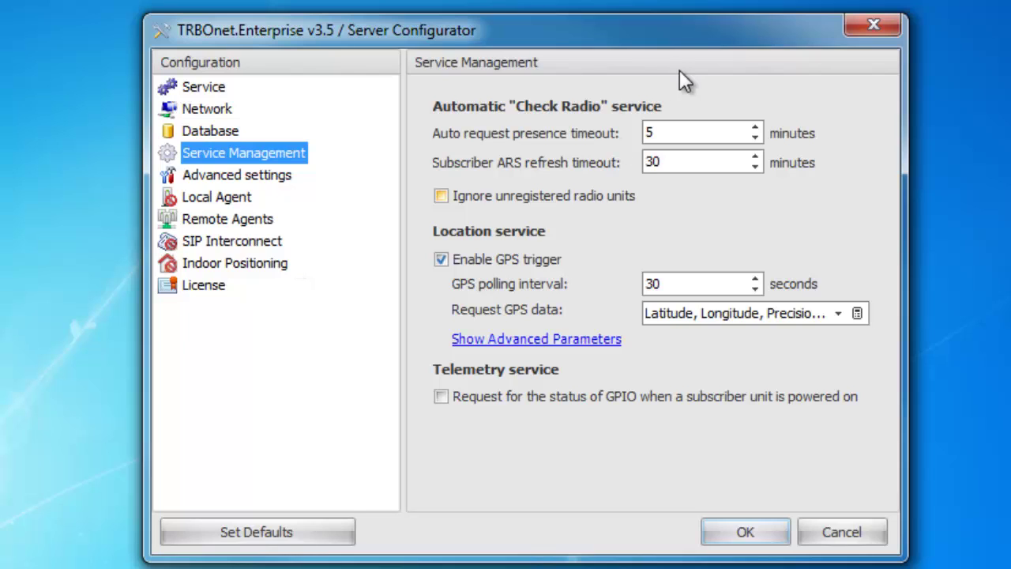
- Tick Ignore unregistered radio units in the Service Management settings
left_click(700, 133)
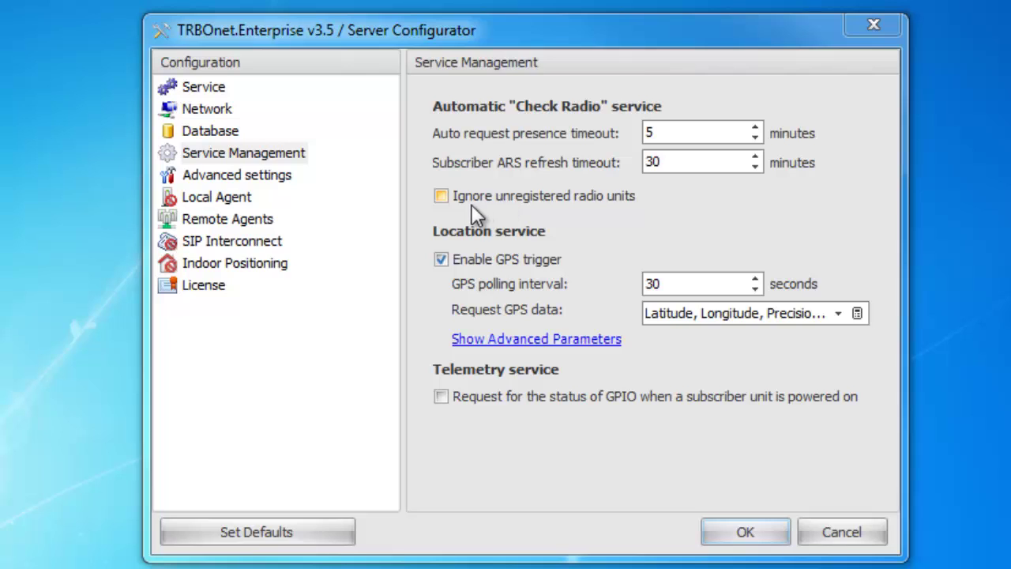
left_click(581, 210)
left_click(698, 280)
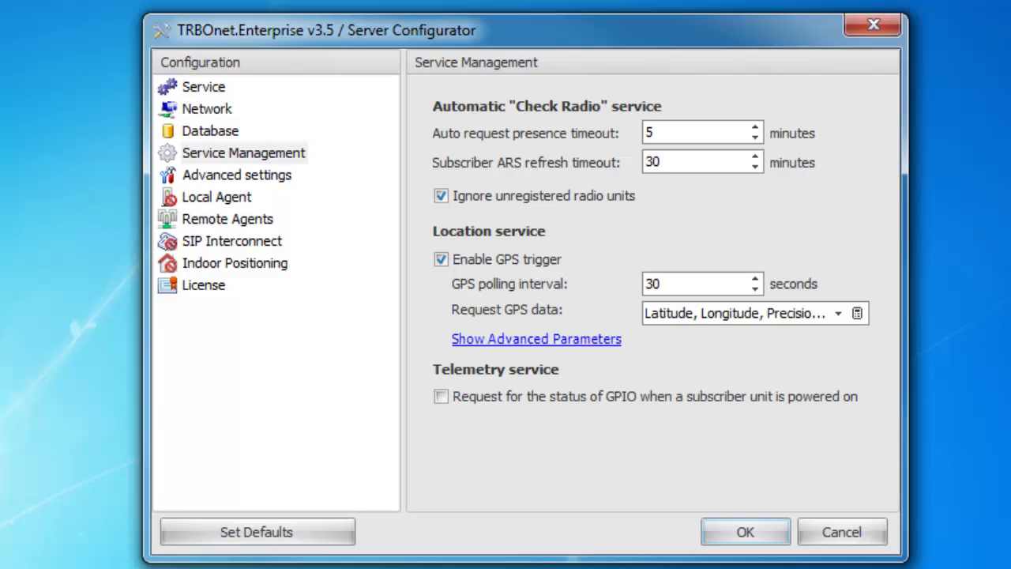
left_click(856, 314)
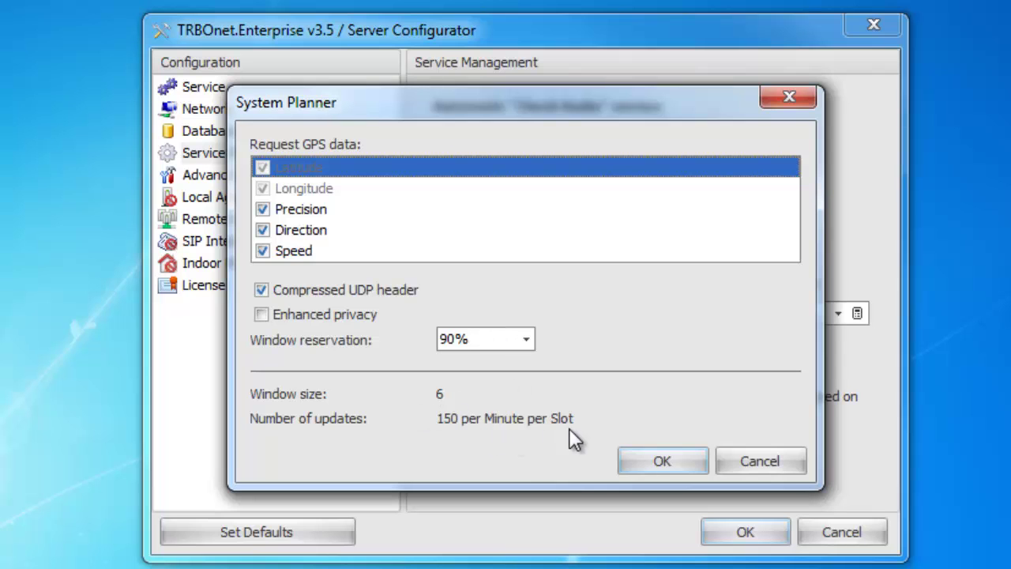
left_click(638, 466)
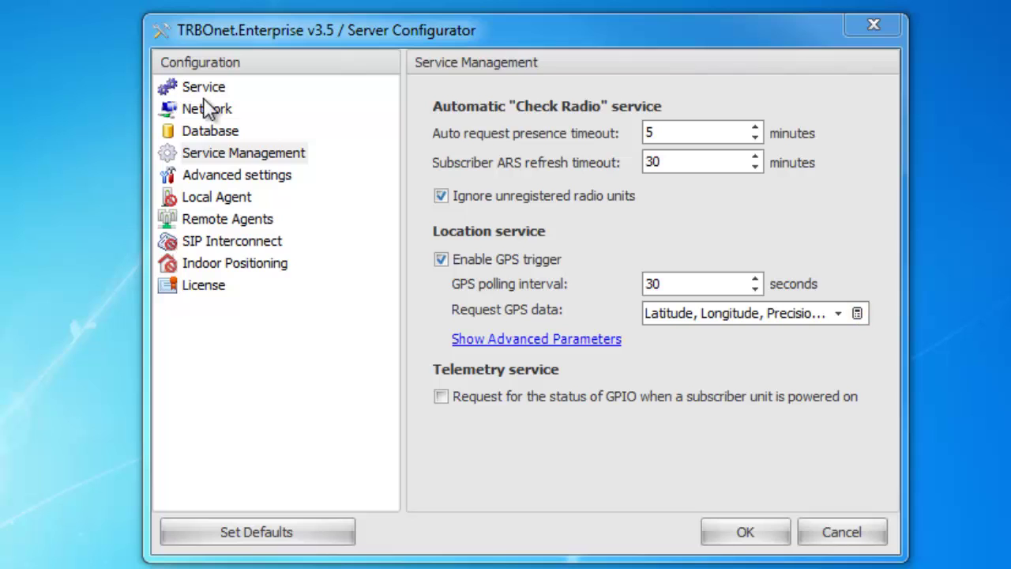
- Change the Advanced settings measurement system from Metric to American
left_click(244, 177)
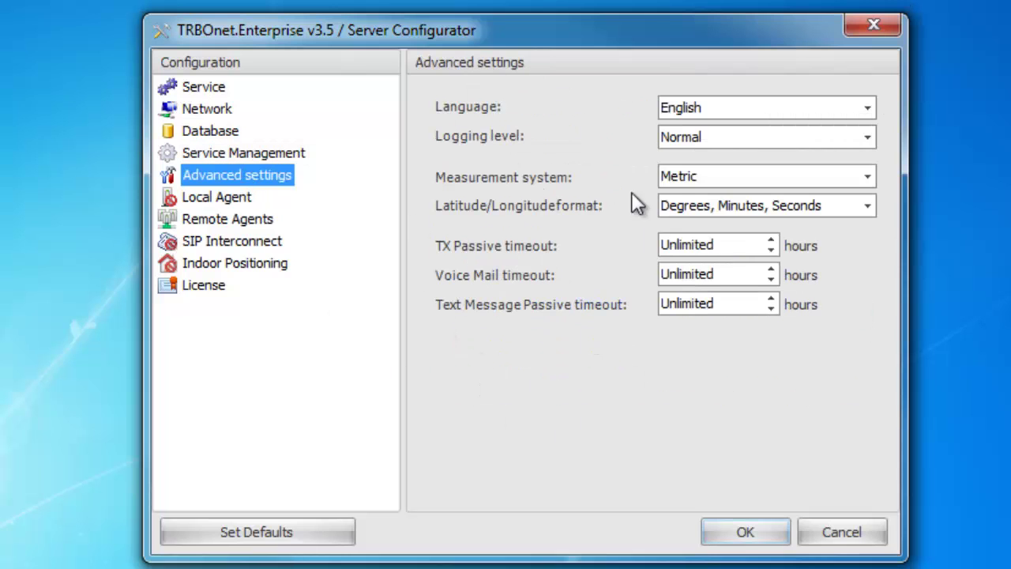
left_click(703, 182)
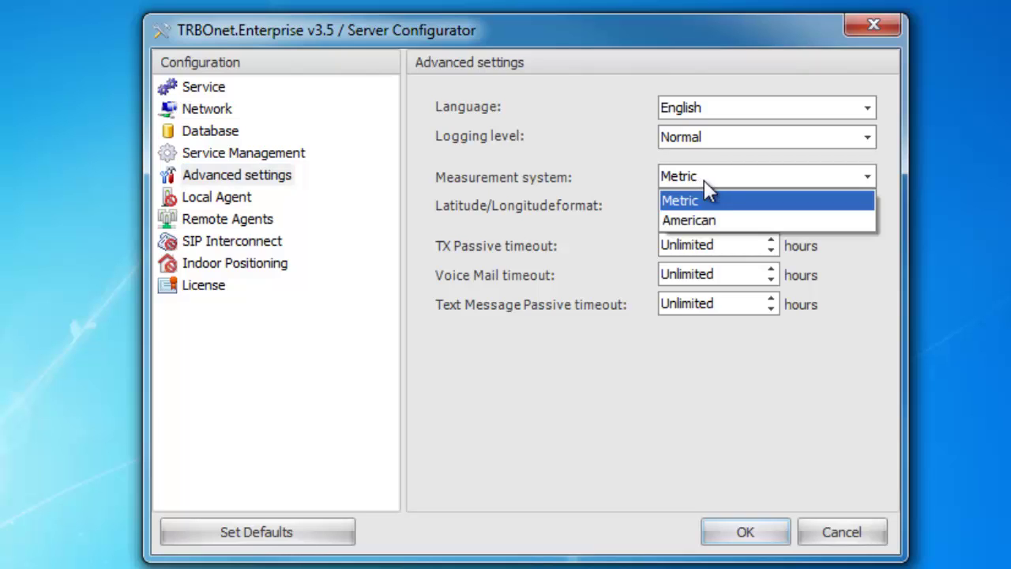
left_click(710, 221)
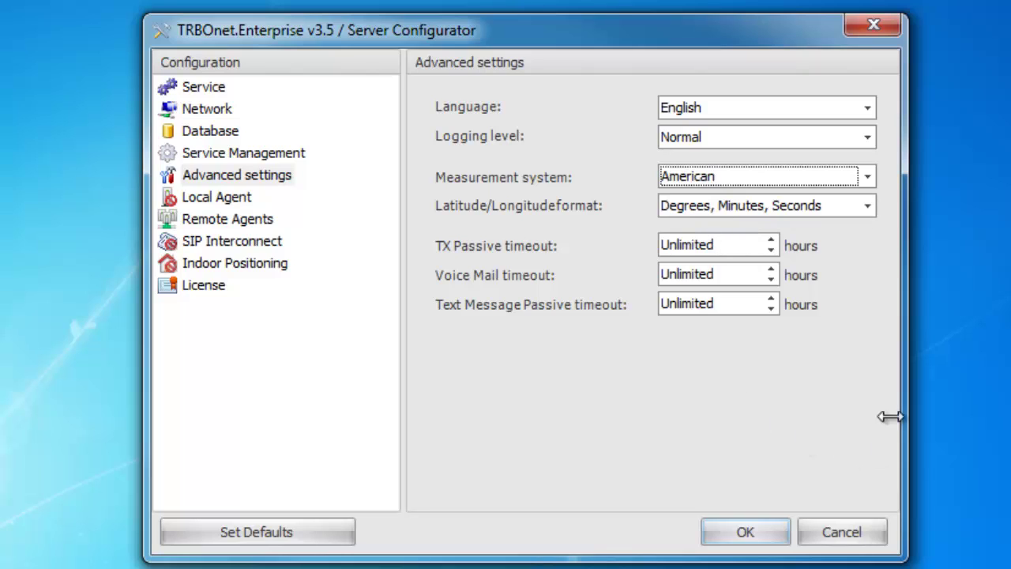
left_click(229, 198)
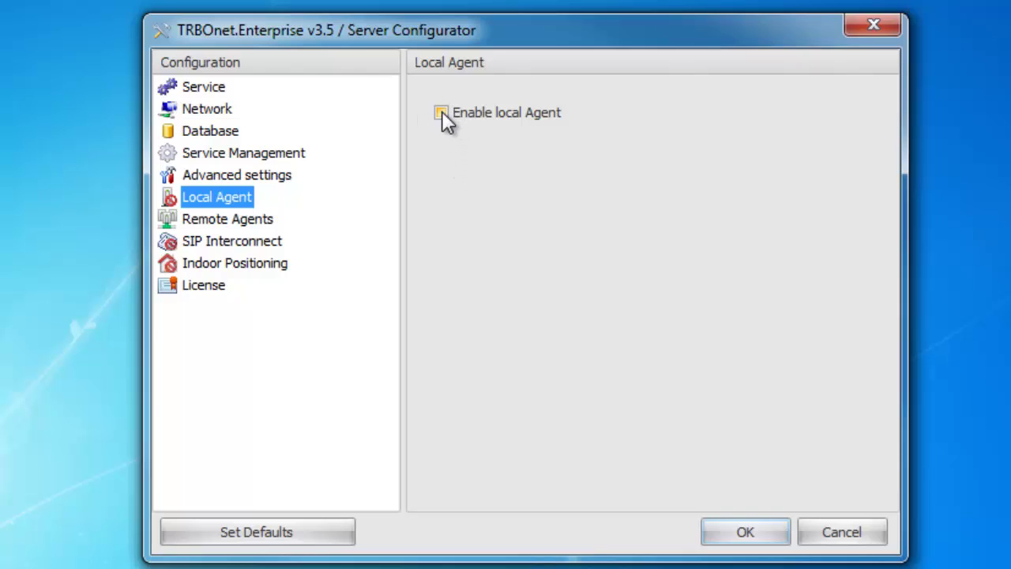
- Enable the local agent and add Repeater #1 under MOTOTRBO
left_click(442, 113)
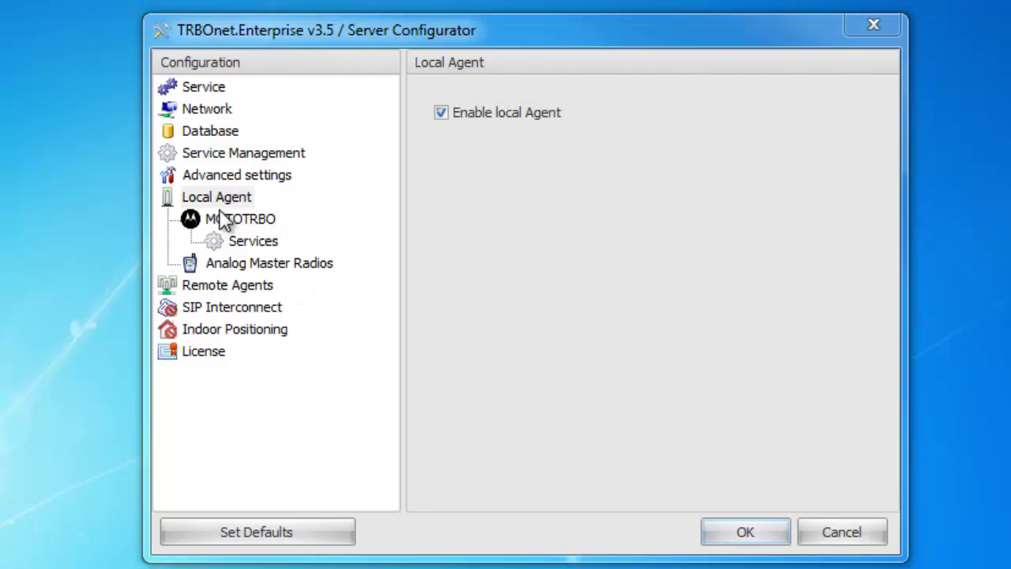
left_click(231, 222)
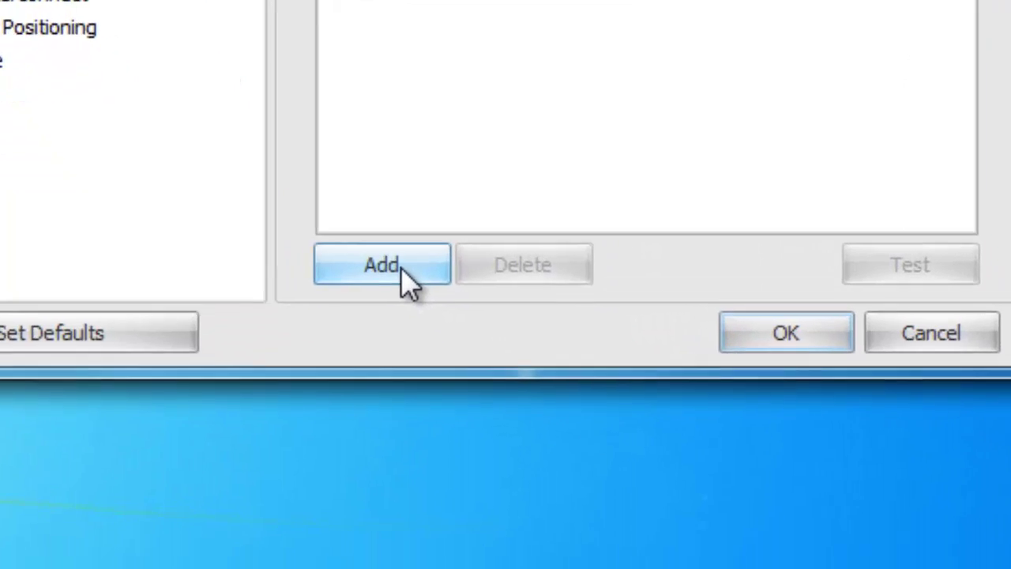
left_click(489, 488)
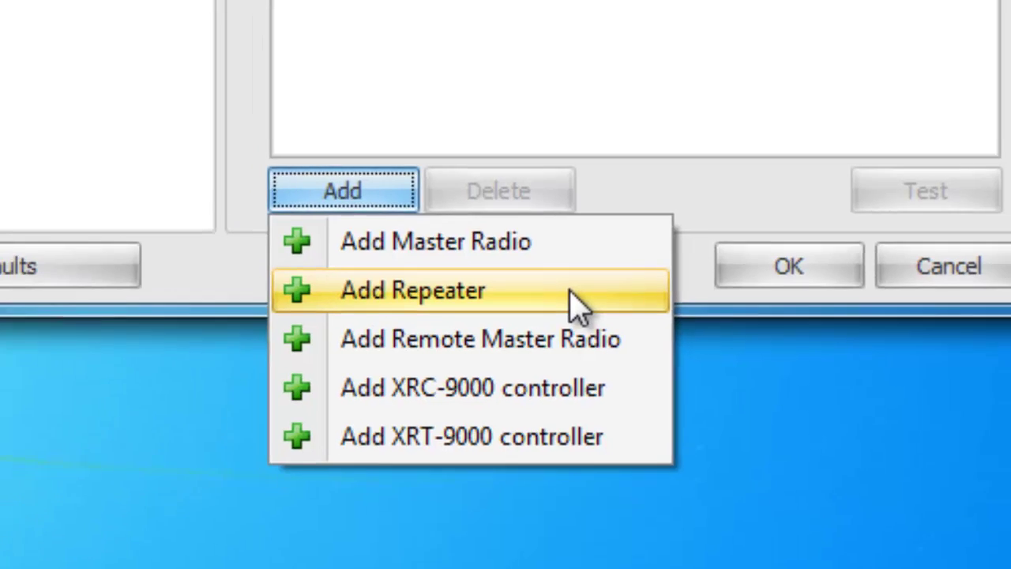
left_click(570, 227)
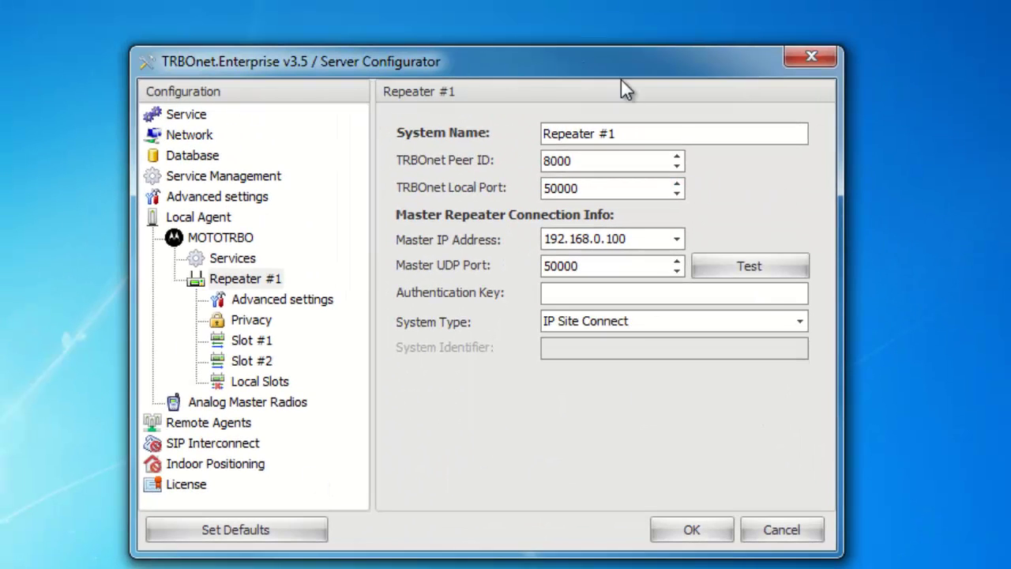
- Rename the repeater to 'Test' and set its TRBOnet local port to 50050
left_click_drag(640, 128, 451, 140)
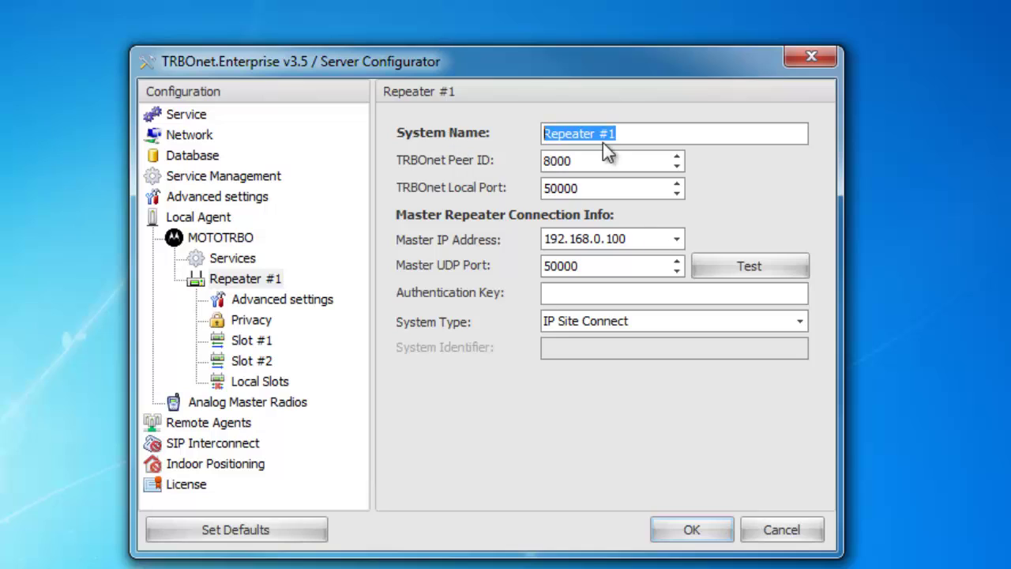
type("Test")
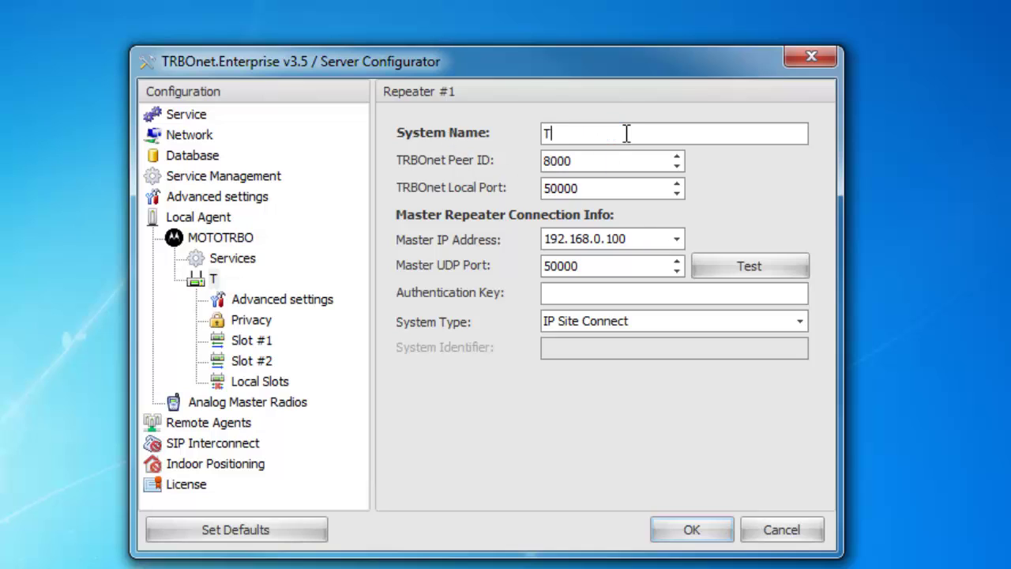
left_click(605, 160)
left_click_drag(569, 170, 519, 180)
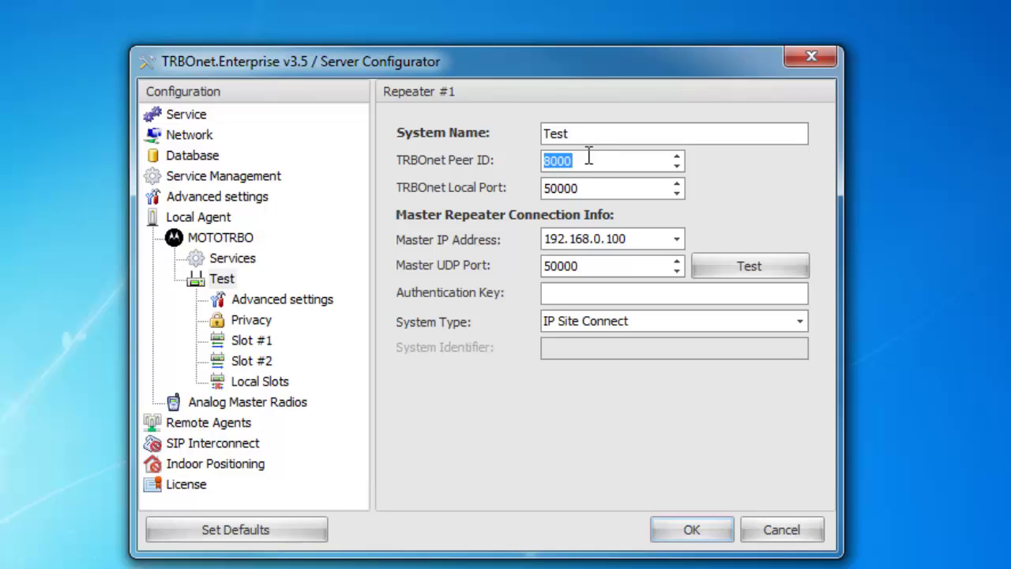
left_click_drag(570, 160, 458, 186)
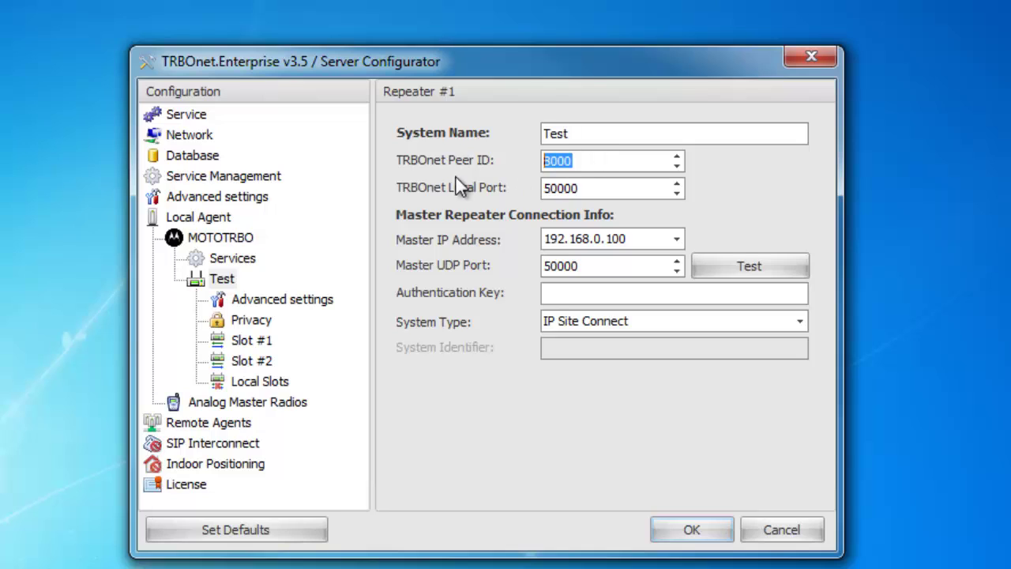
left_click(606, 187)
key("BackSpace")
key("BackSpace")
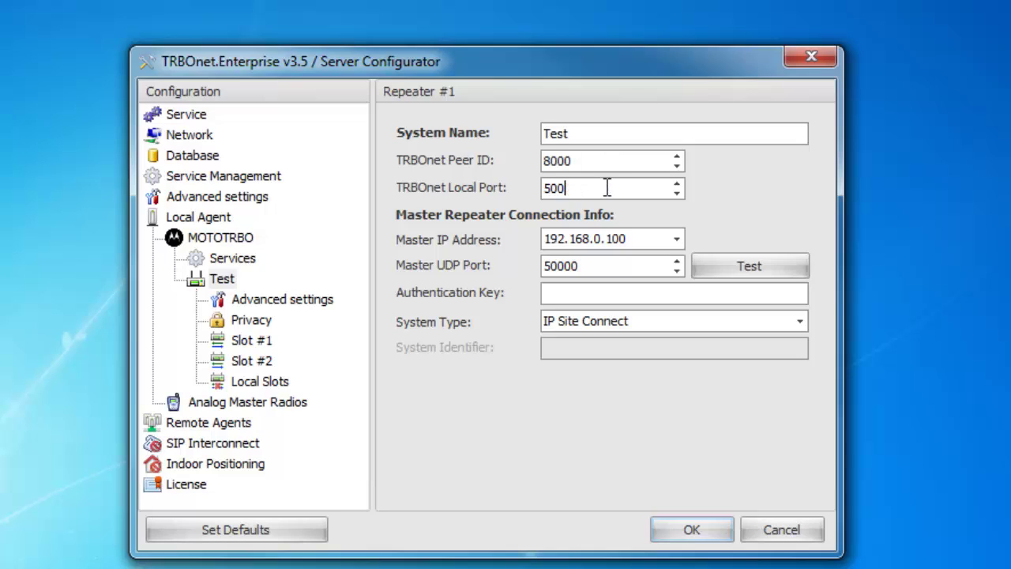
type("50")
- Test the connection to master peer 192.168.0.100:50000 and dismiss the failed result
double_click(553, 267)
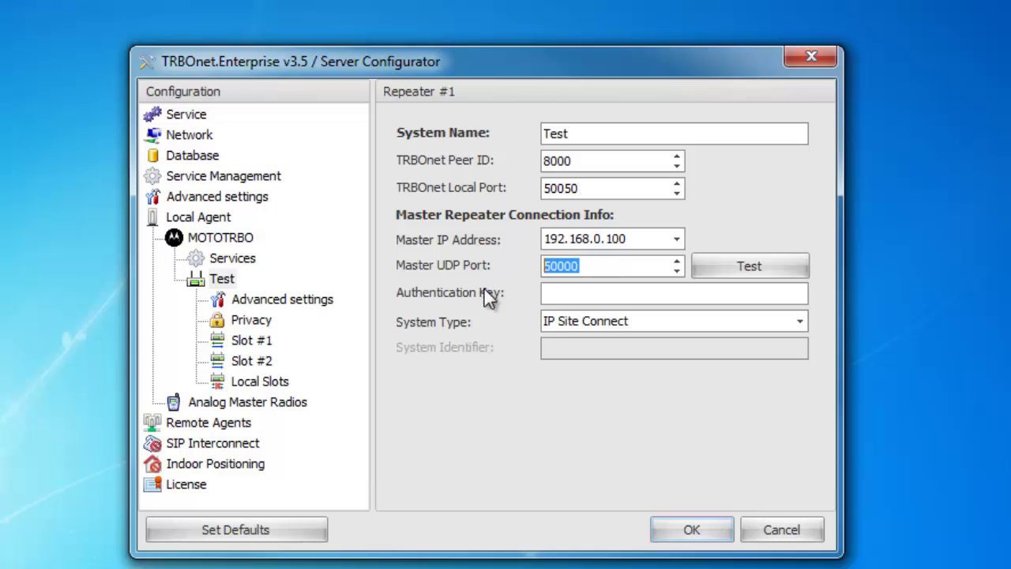
left_click(602, 267)
double_click(602, 267)
left_click(601, 266)
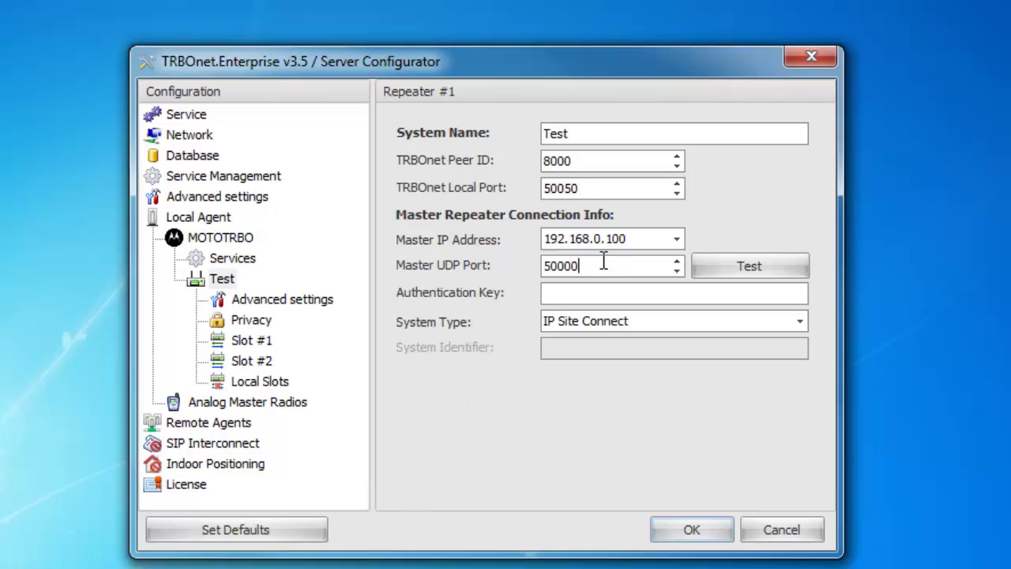
double_click(643, 237)
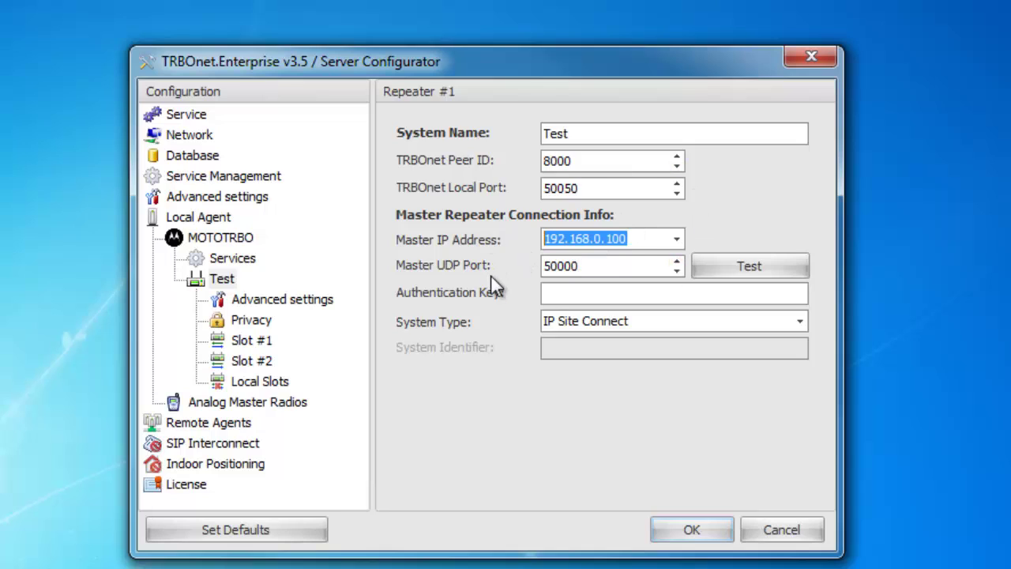
double_click(654, 236)
left_click_drag(604, 266, 505, 268)
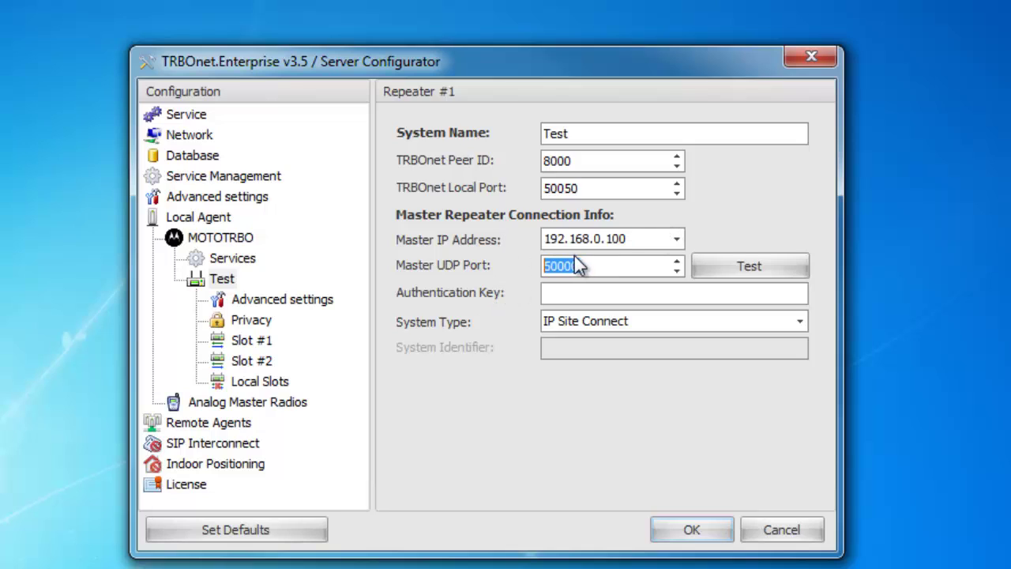
left_click(569, 294)
left_click(632, 237)
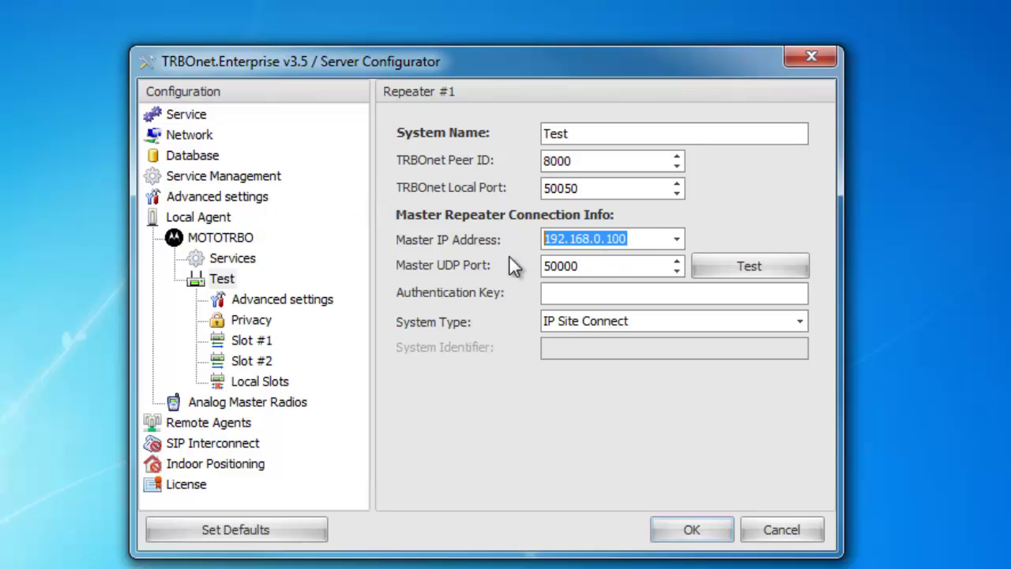
left_click(754, 270)
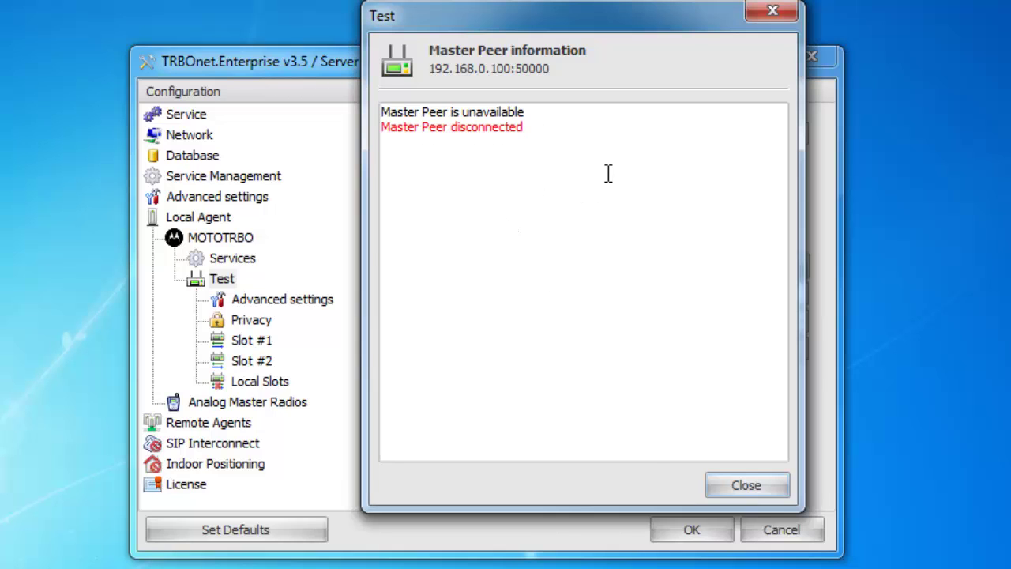
left_click(762, 485)
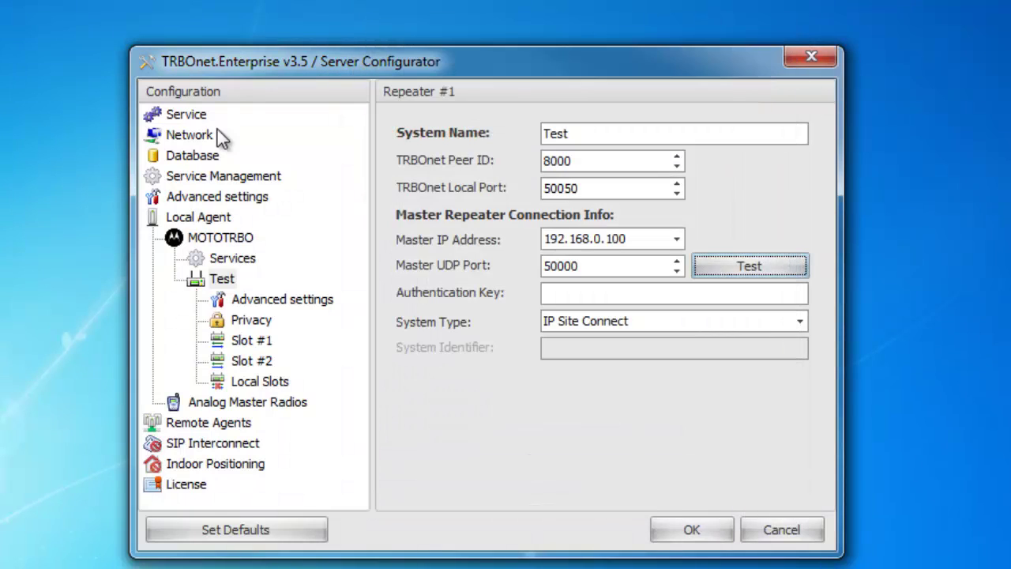
left_click(277, 303)
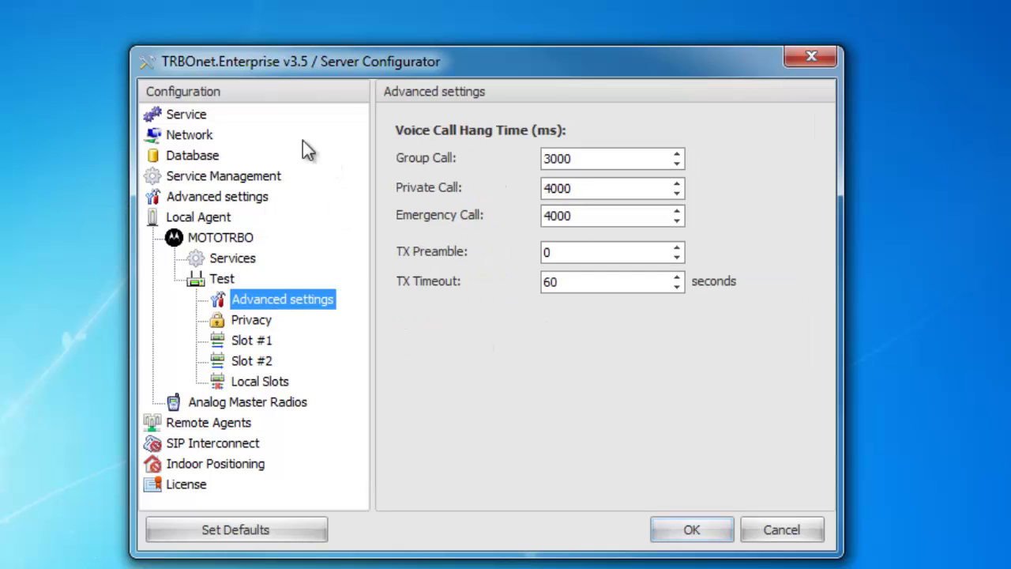
- Move from the Test repeater's connection settings through Advanced settings to its Privacy page
left_click(222, 278)
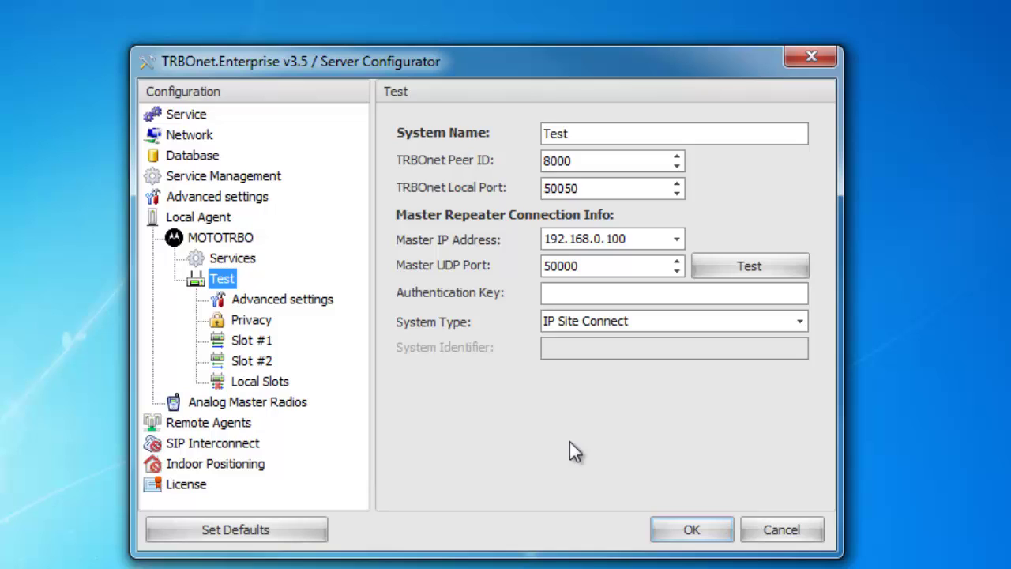
left_click(289, 304)
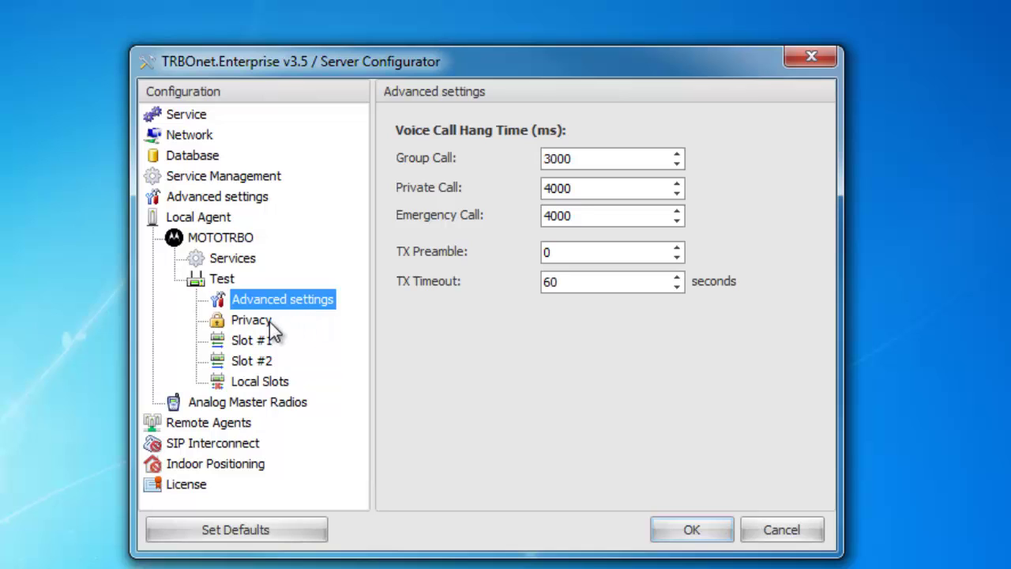
left_click(260, 321)
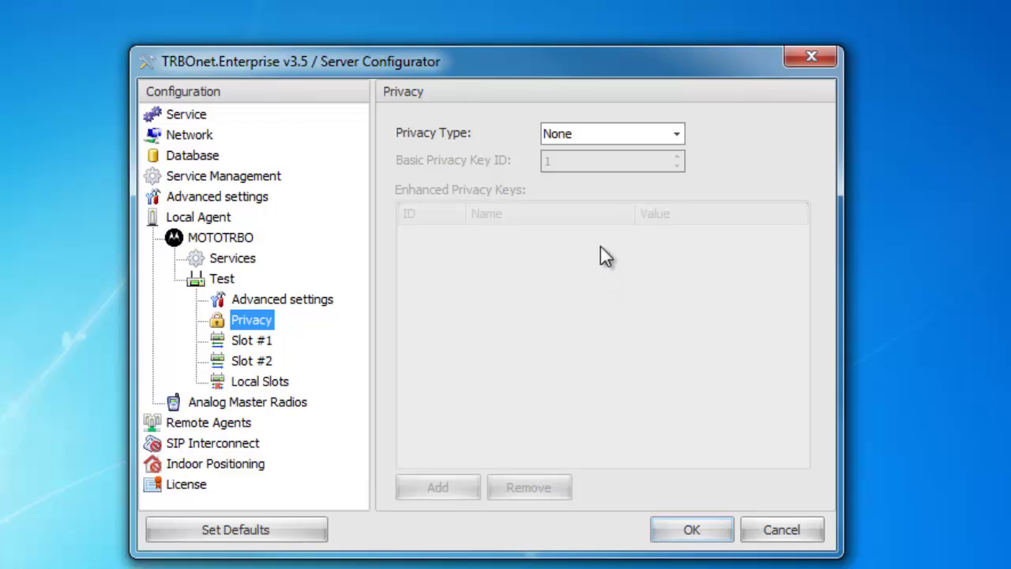
- Try Basic and Enhanced privacy, then set the Test repeater's privacy type back to None
left_click(596, 138)
left_click(589, 174)
left_click_drag(620, 162, 533, 182)
left_click(600, 135)
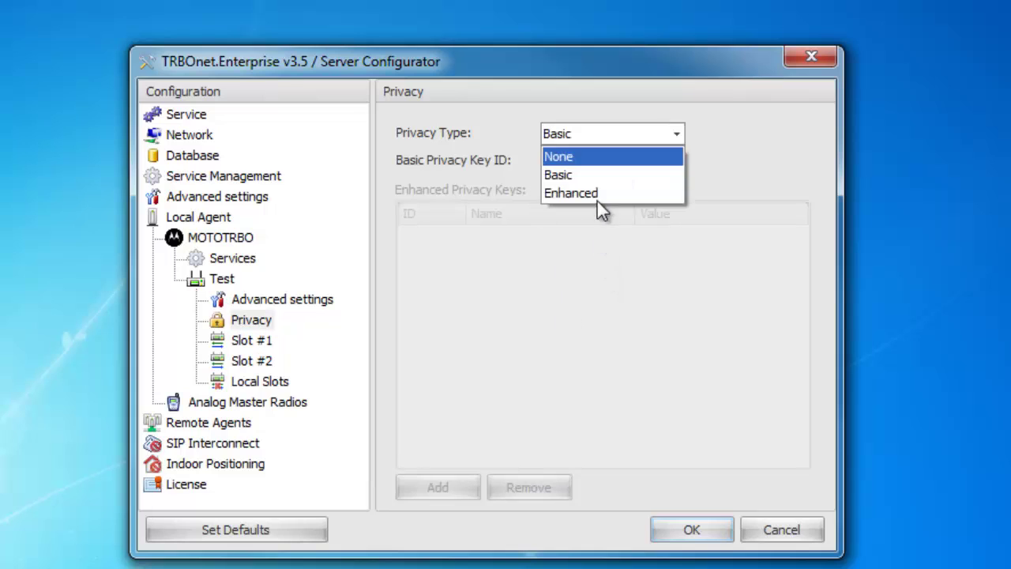
left_click(598, 196)
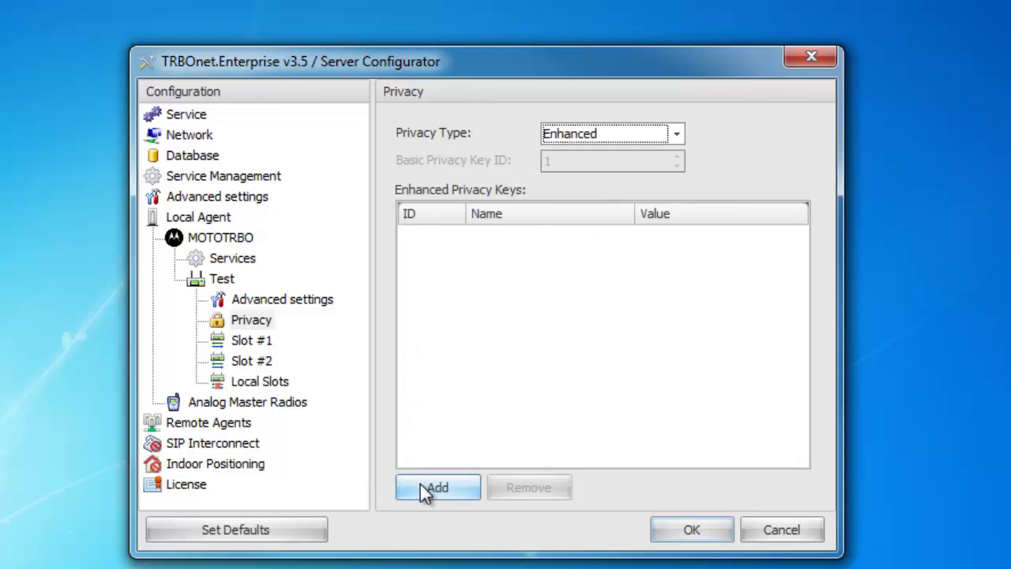
left_click(584, 138)
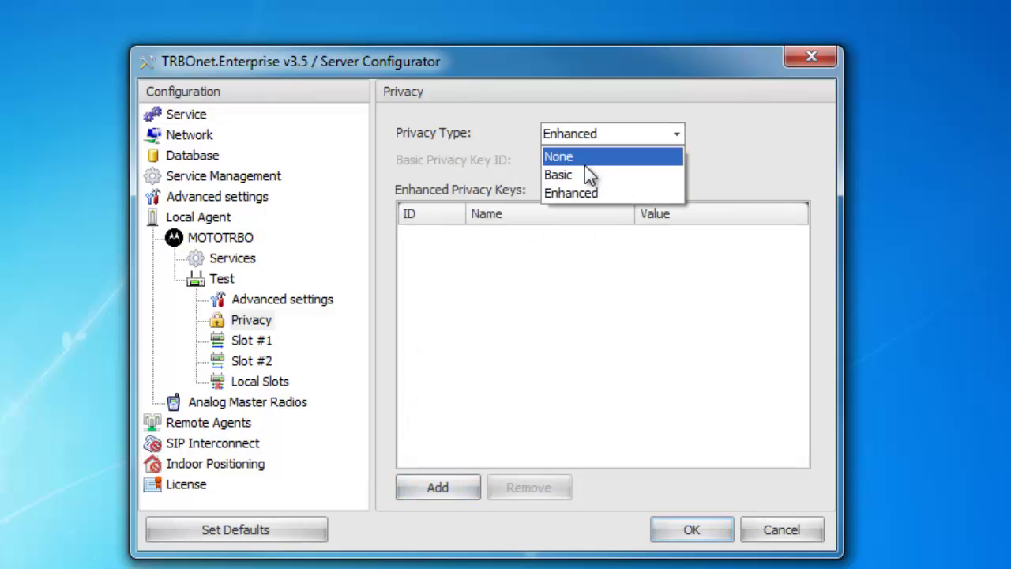
left_click(585, 163)
left_click(261, 341)
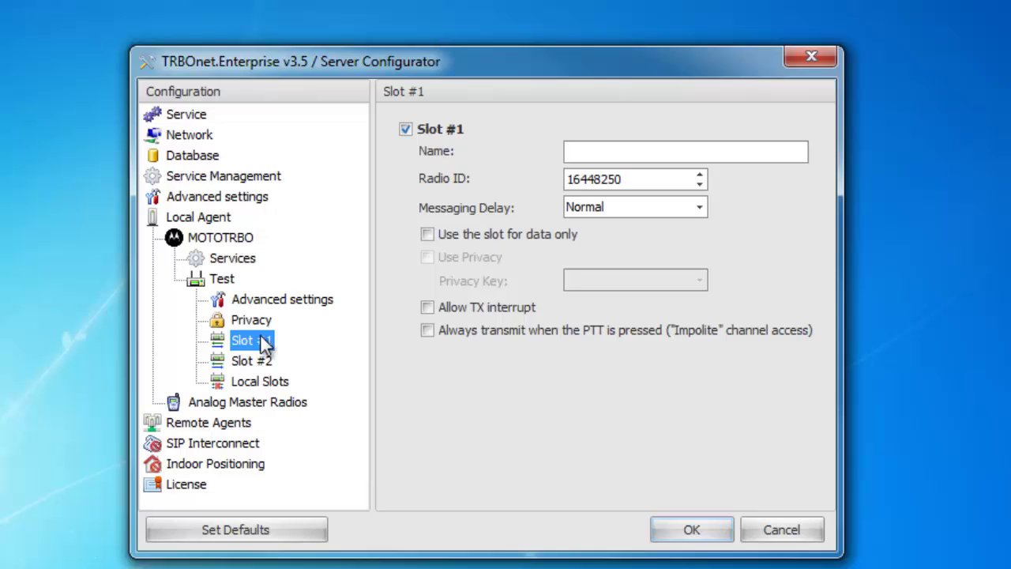
- Enter 'Voice' as the Slot #1 name and replace its radio ID with 64250
left_click(636, 159)
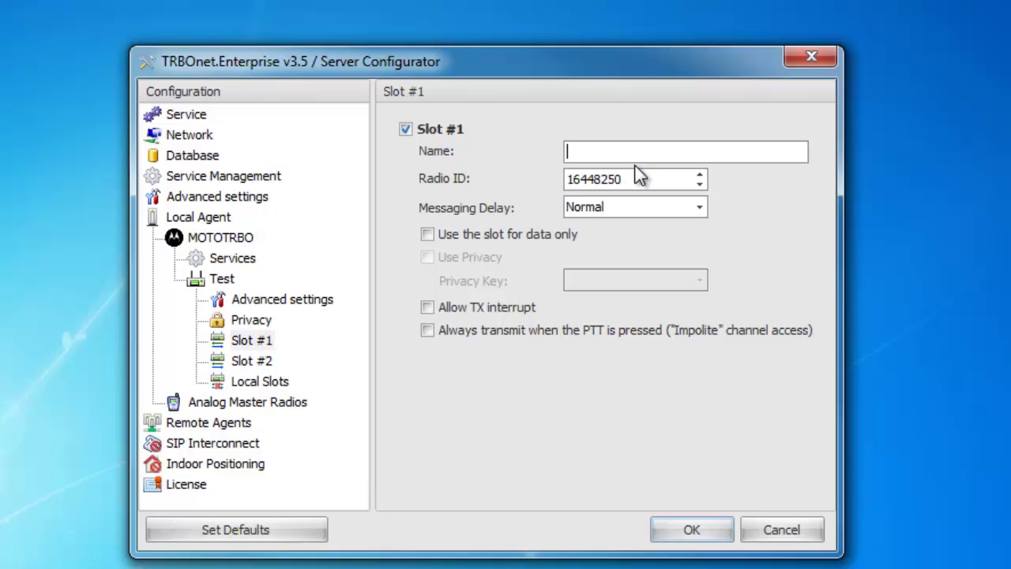
type("Voice")
left_click_drag(659, 176, 446, 178)
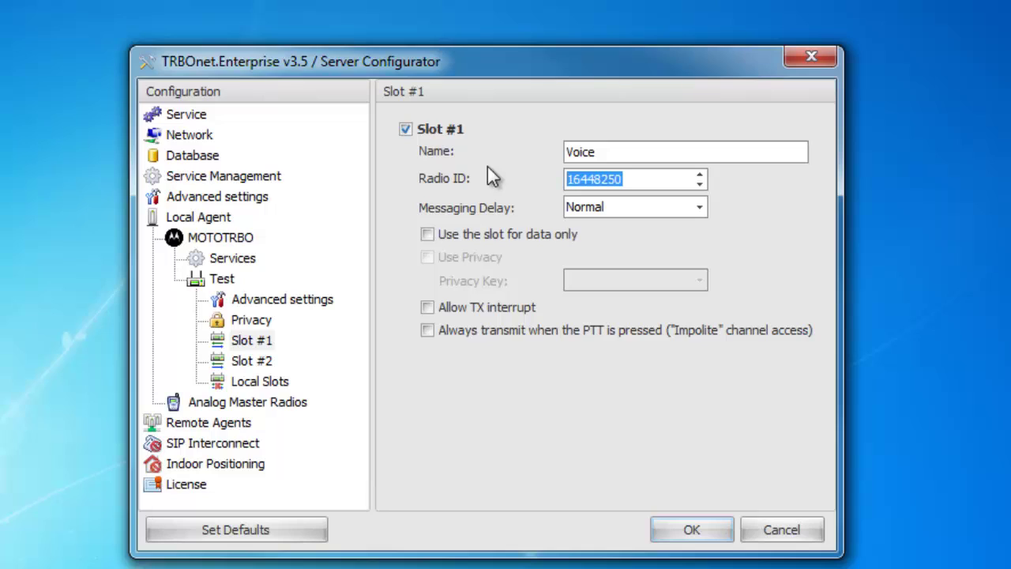
type("64250")
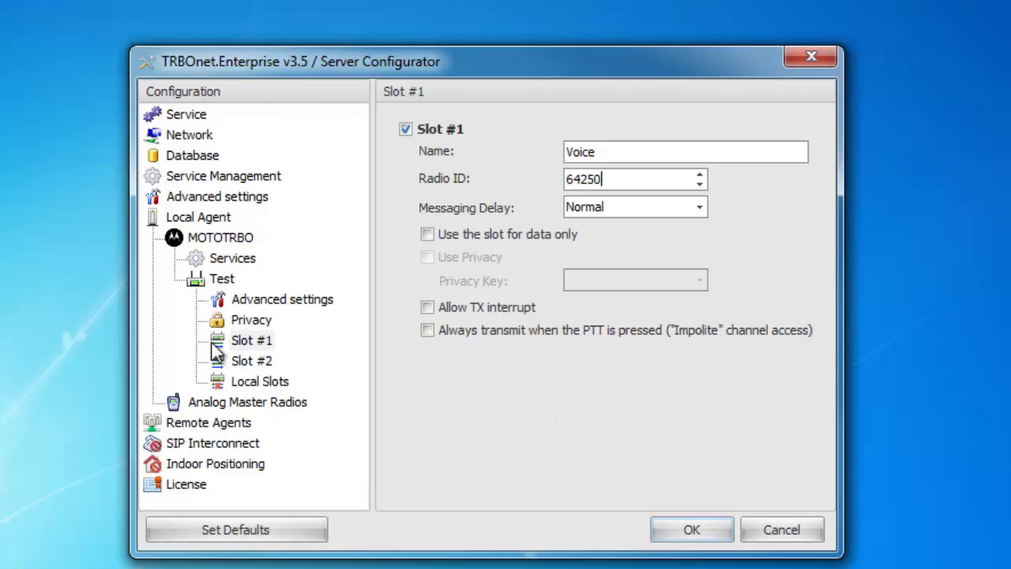
- Name Slot #2 'Data', give it radio ID 64250 and reserve it for data only, then return to the Test repeater
left_click(261, 360)
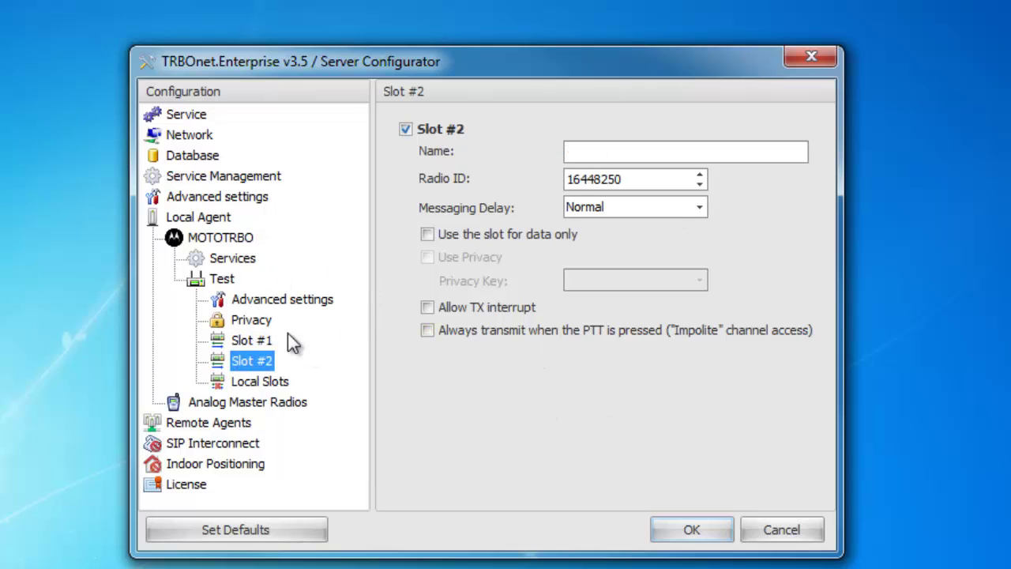
left_click(609, 151)
type("Data")
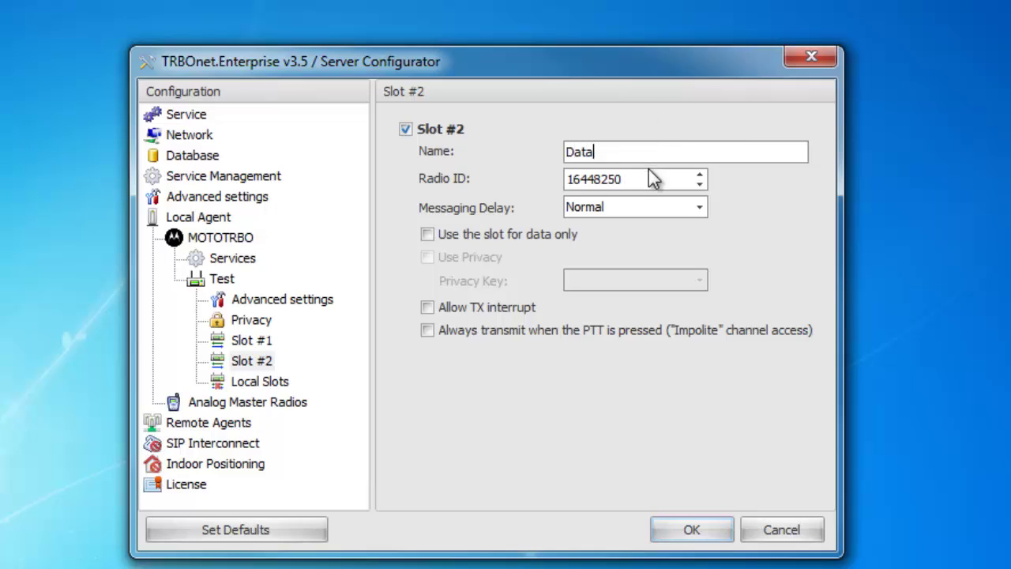
left_click_drag(650, 178, 457, 182)
type("64250")
left_click(428, 235)
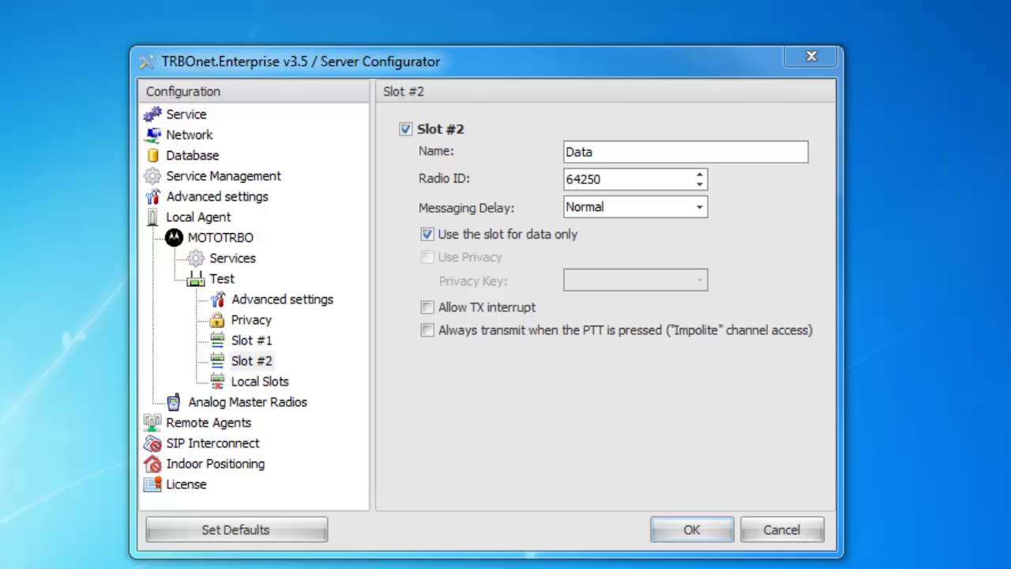
left_click(222, 278)
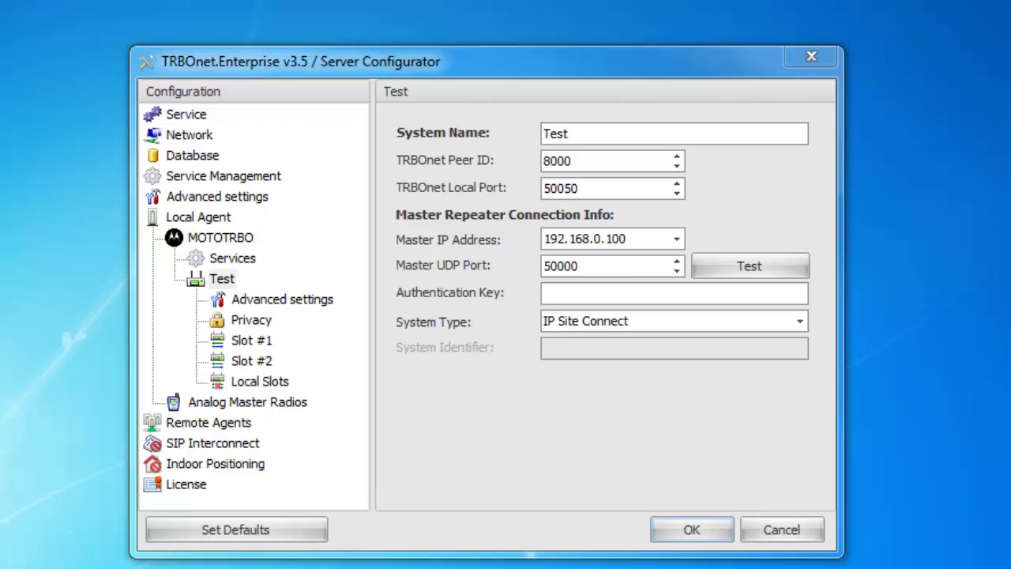
- Add a new master radio under MOTOTRBO
left_click(190, 116)
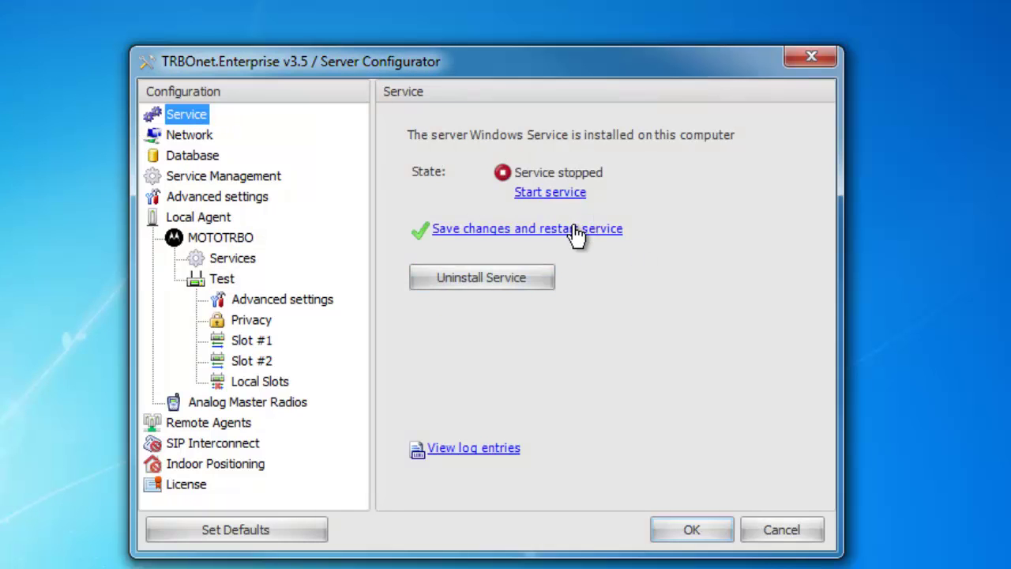
left_click(226, 240)
right_click(226, 241)
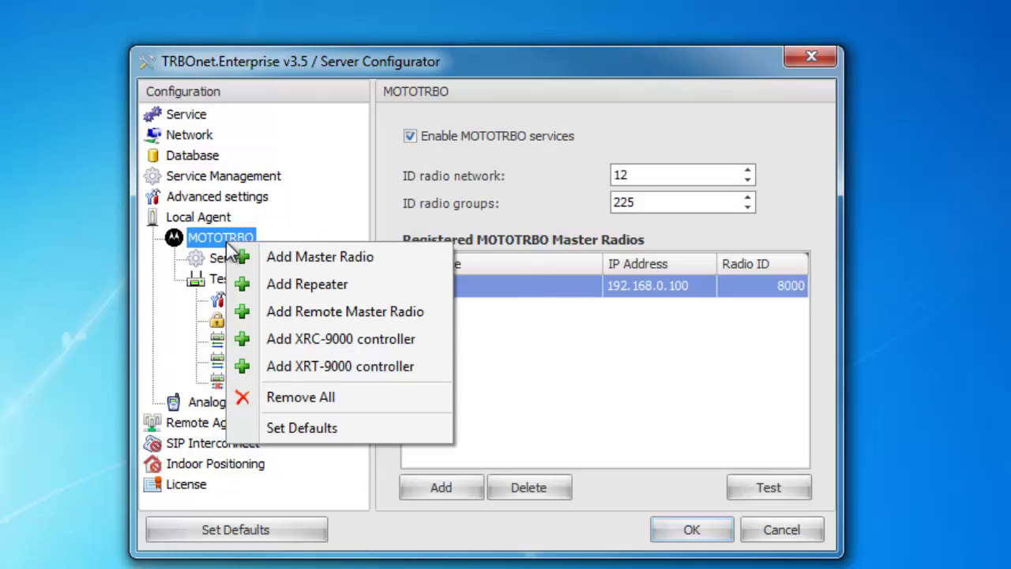
left_click(369, 266)
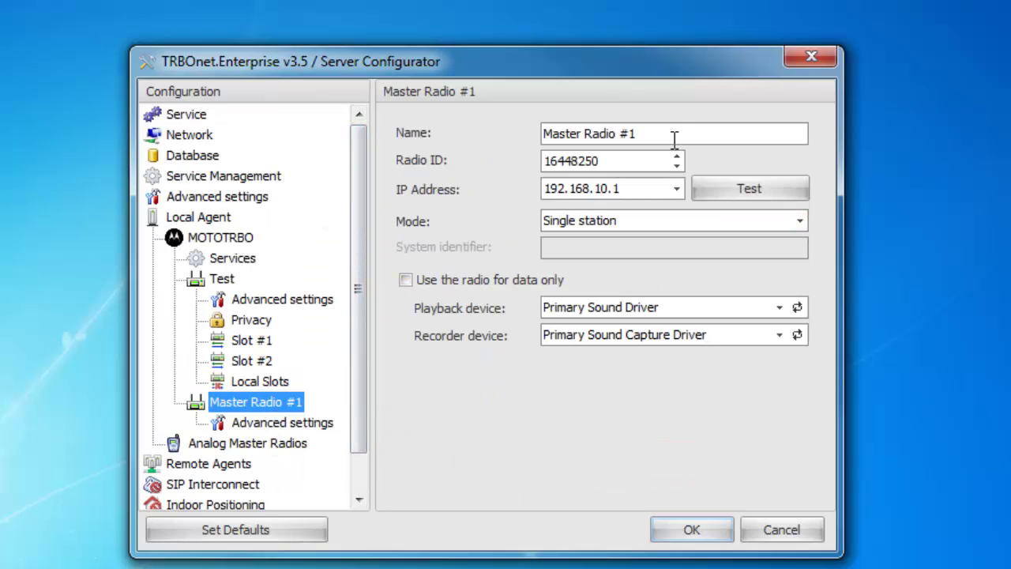
- Rename the master radio to 'Test 1' and set its radio ID to 64250
left_click_drag(672, 135, 464, 150)
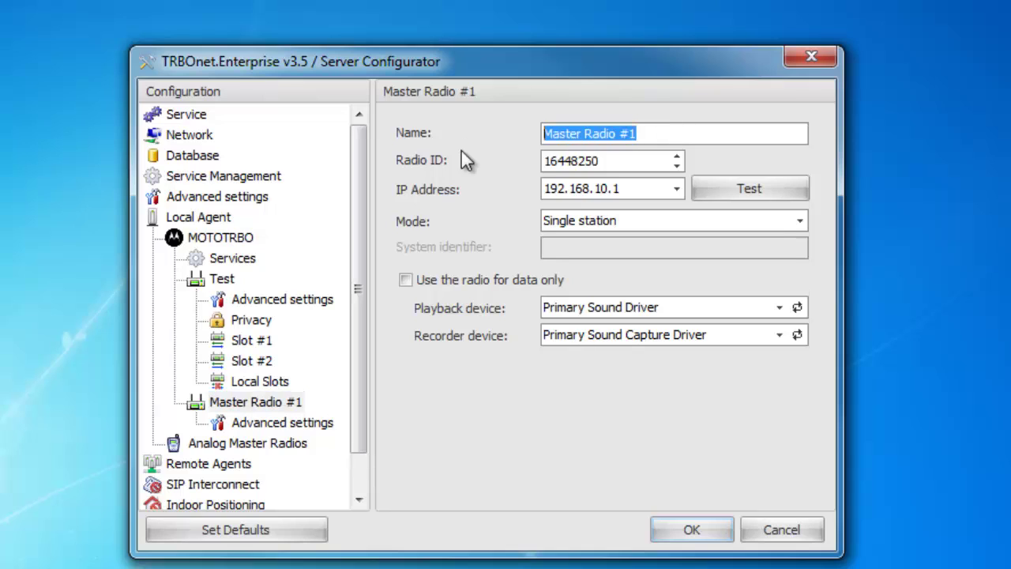
type("Test 1")
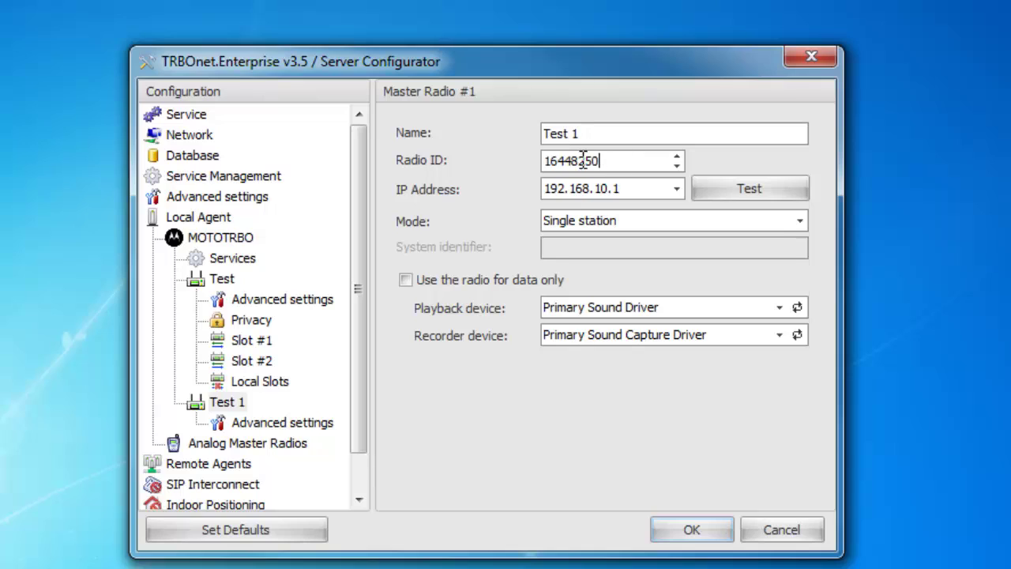
left_click_drag(589, 160, 451, 168)
type("64205")
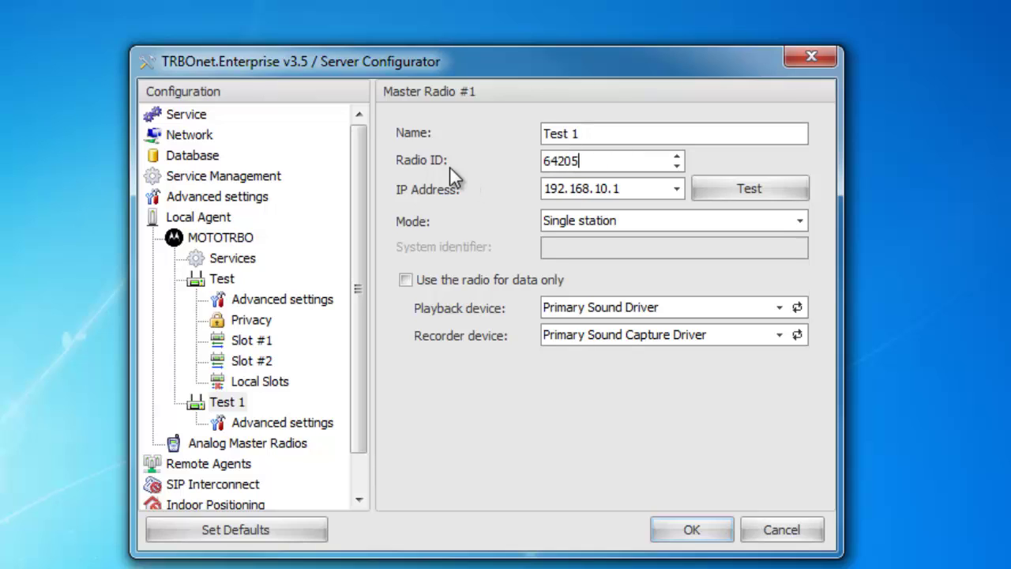
key("BackSpace")
key("BackSpace")
key("BackSpace")
type("250")
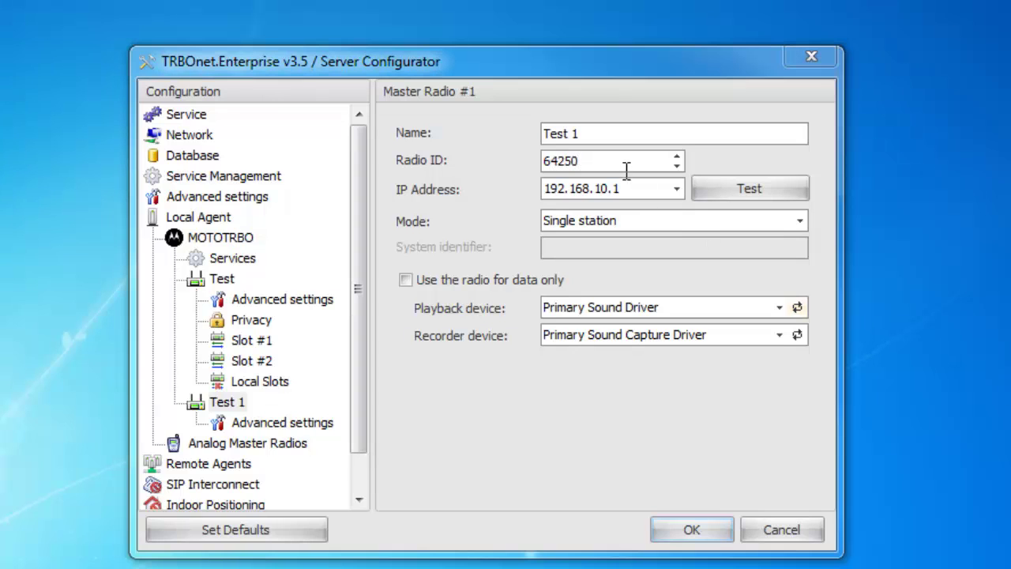
- Select the '10' octet of the master radio's IP address for replacement
left_click_drag(638, 188, 491, 201)
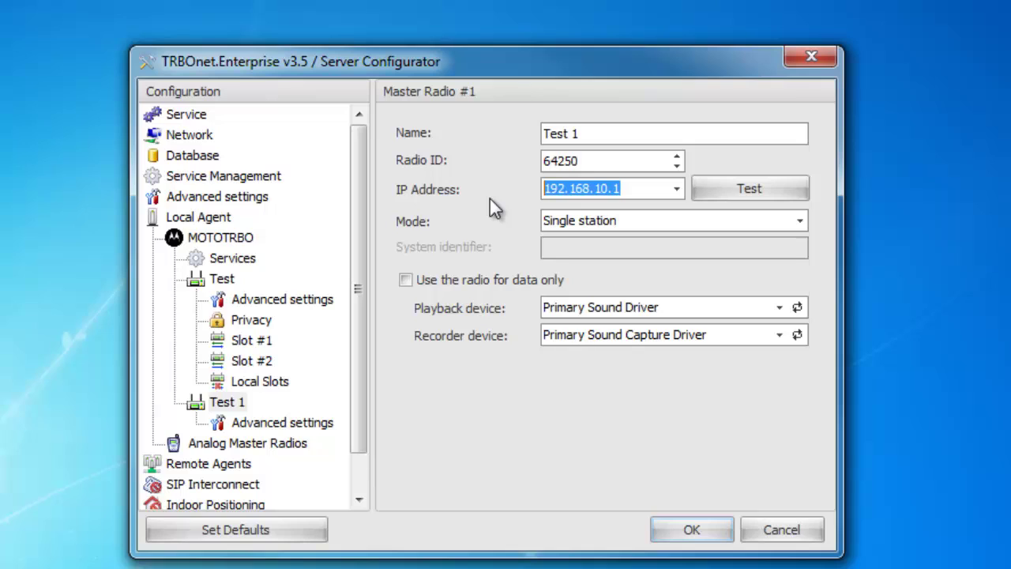
left_click_drag(627, 189, 538, 196)
left_click(631, 188)
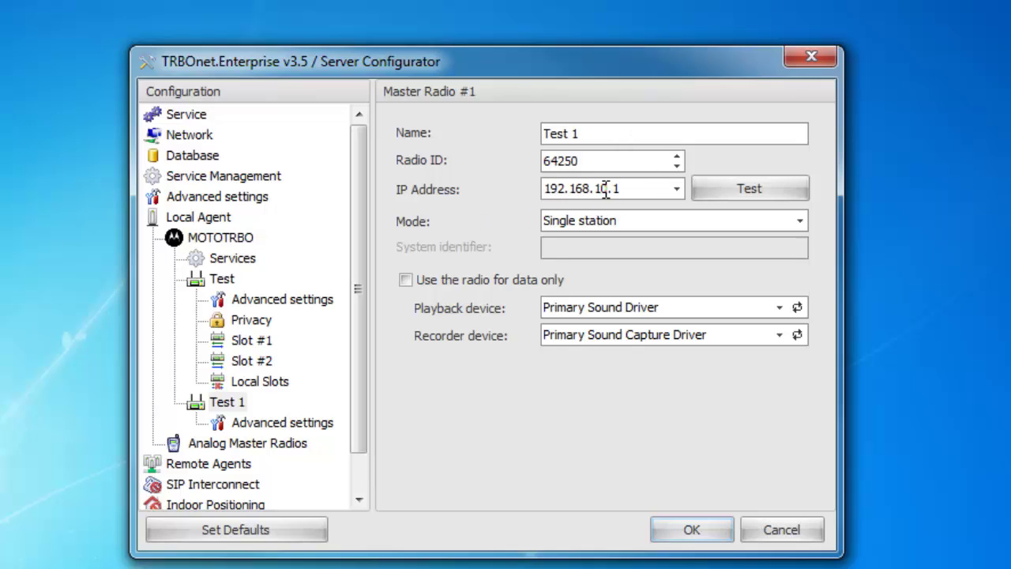
double_click(603, 189)
left_click(610, 188)
left_click_drag(609, 188, 598, 188)
- Set Test 1's IP to 192.168.20.1 with Single station mode and Primary Sound Driver, and use it for data only
type("20")
left_click(608, 221)
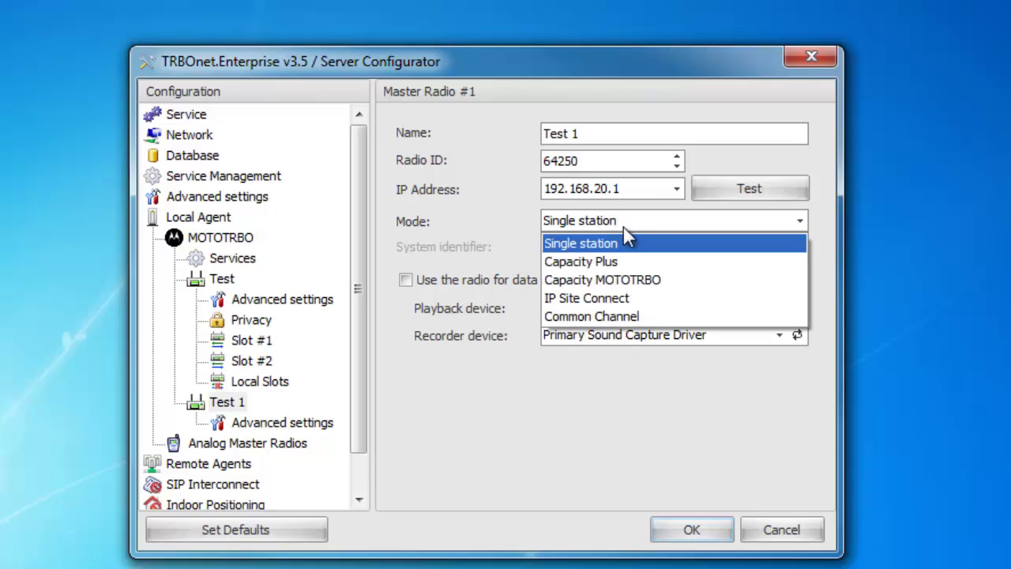
left_click(566, 249)
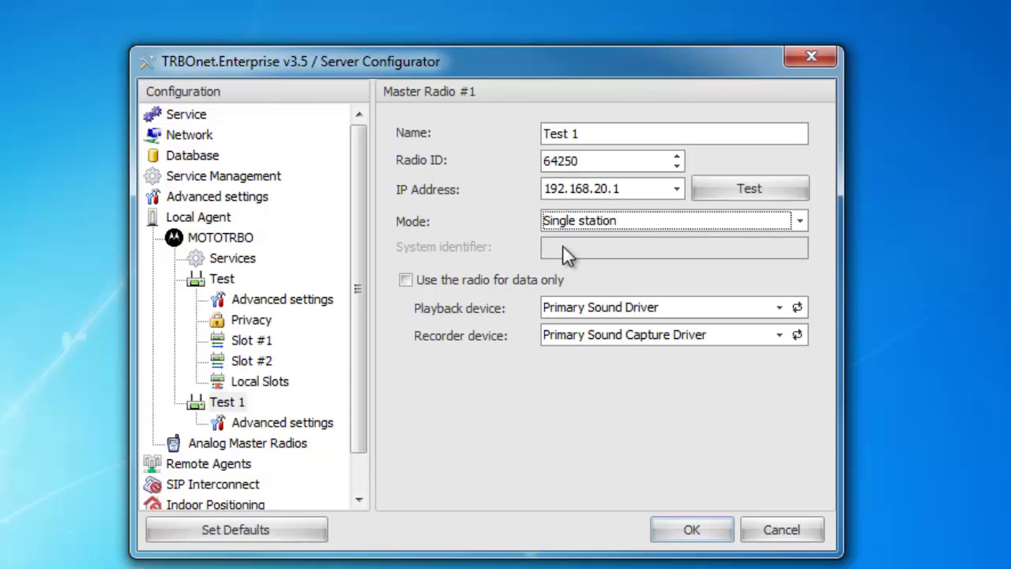
left_click(708, 311)
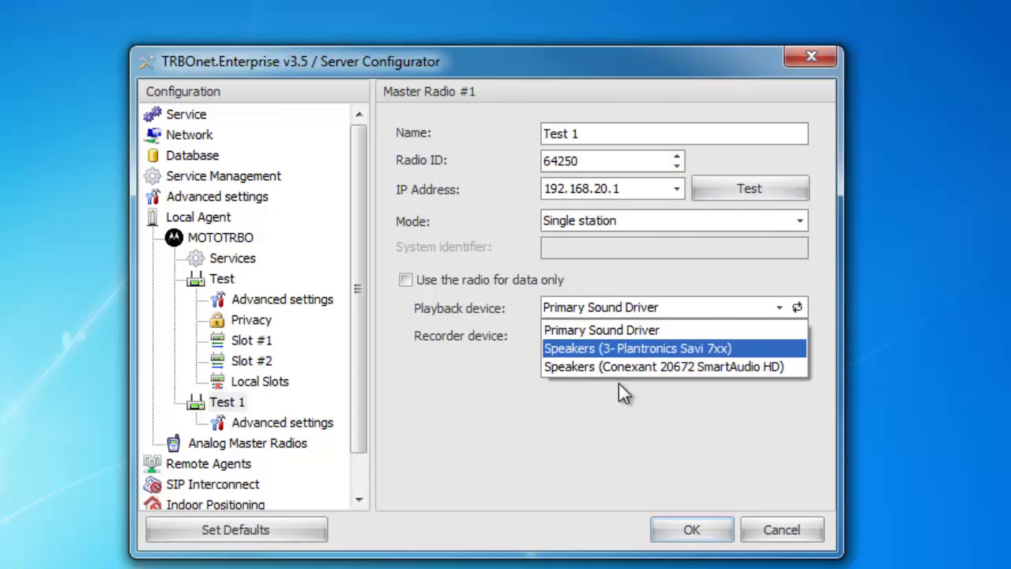
left_click(629, 332)
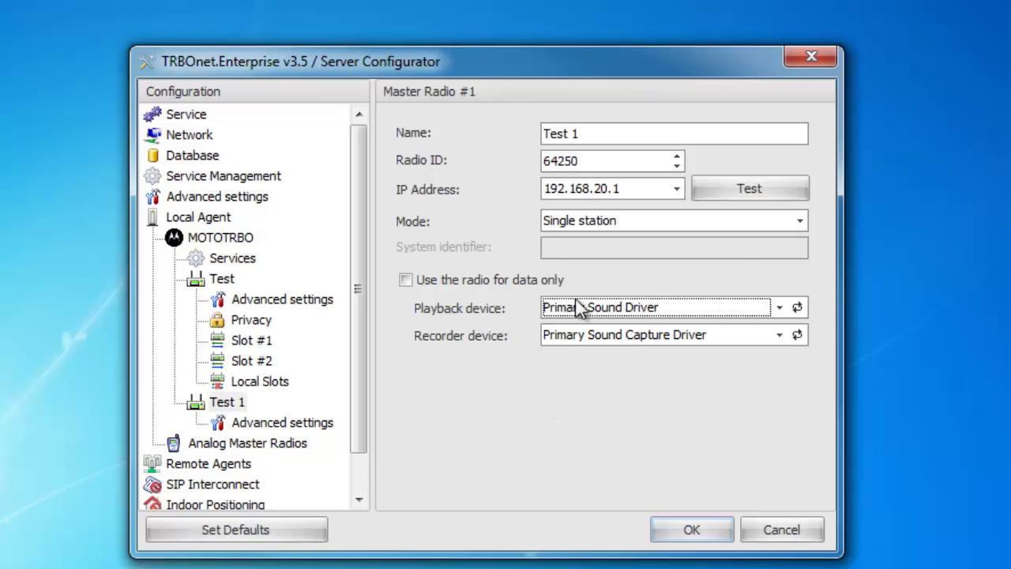
left_click(421, 283)
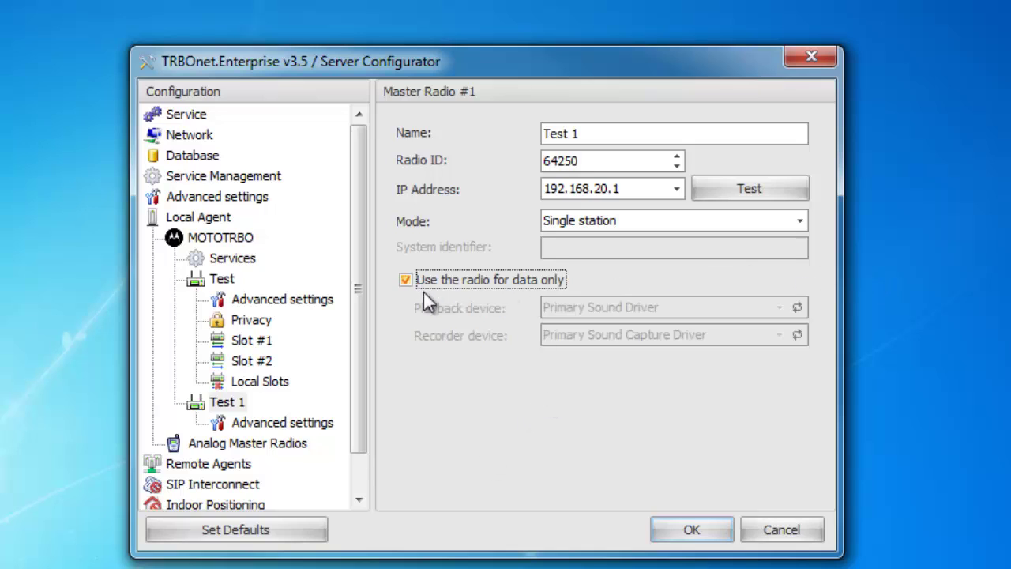
left_click(281, 422)
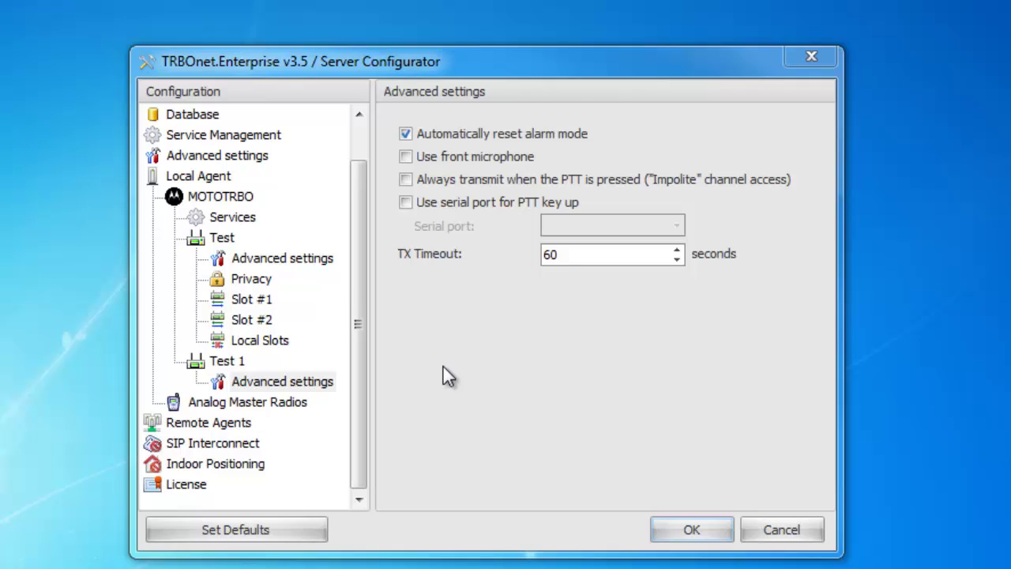
- Lower Test 1's TX Timeout from 60 to 50 seconds
left_click(589, 252)
key("Down")
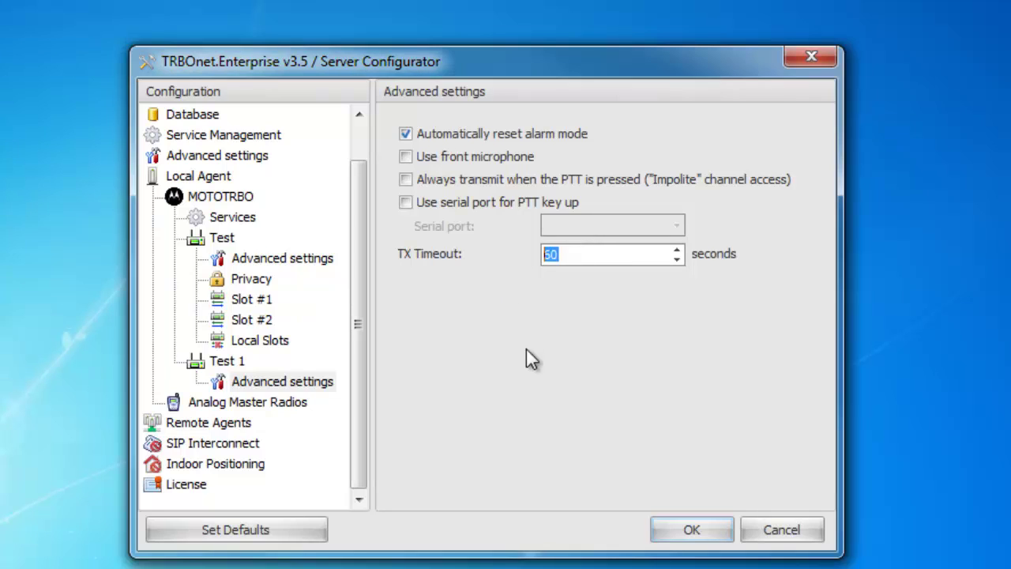
key("Up")
key("Down")
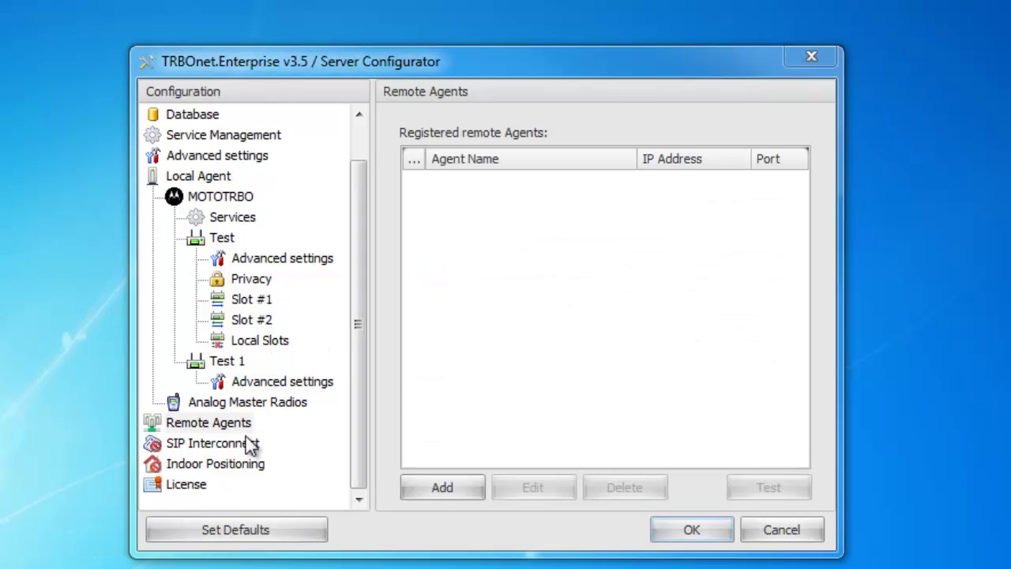
- Try adding remote agent 'Test 1' at 192.168.1.123 port 4020, cancel, then view the License page
left_click(250, 424)
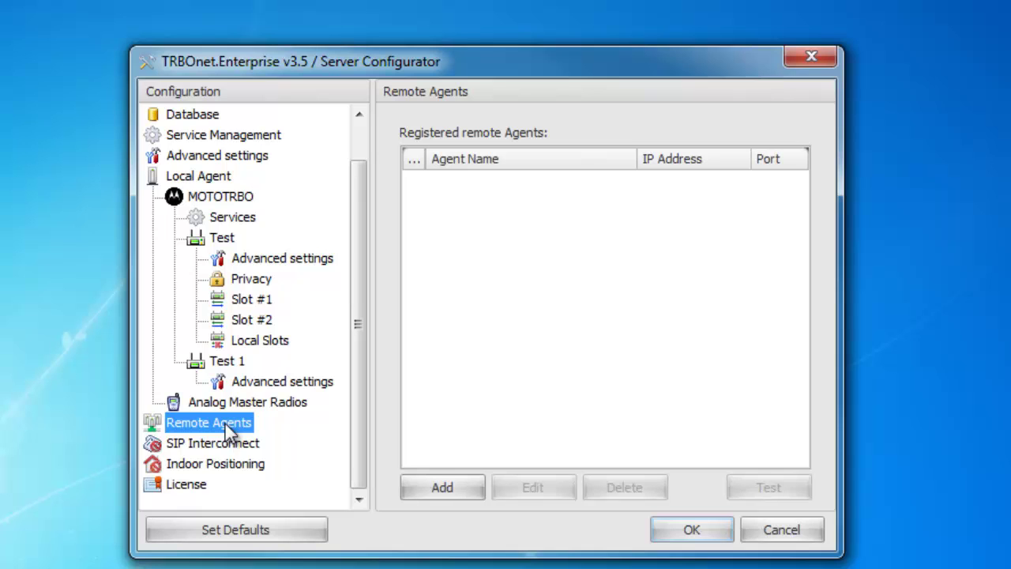
left_click(442, 483)
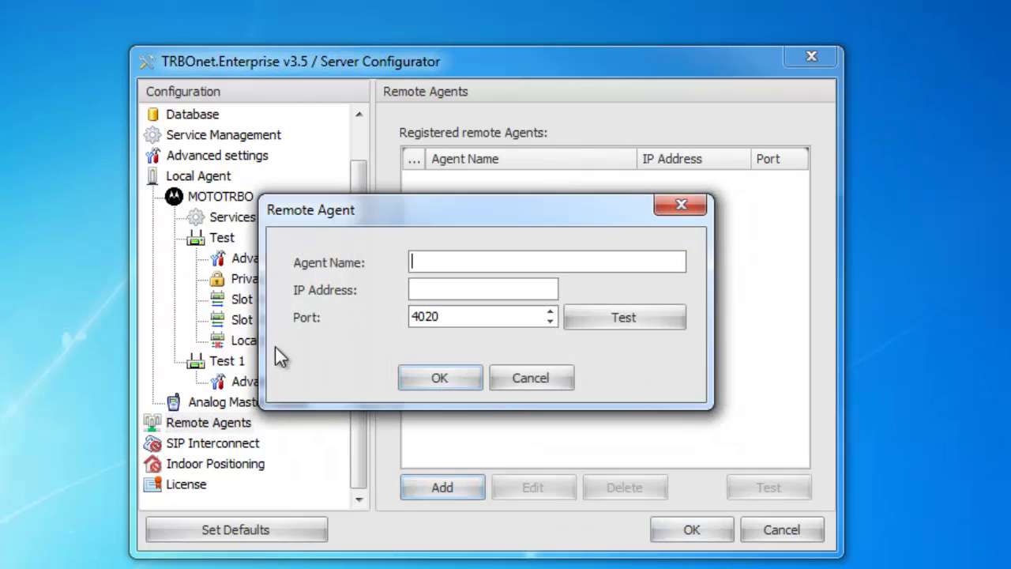
type("Test 1")
left_click(440, 297)
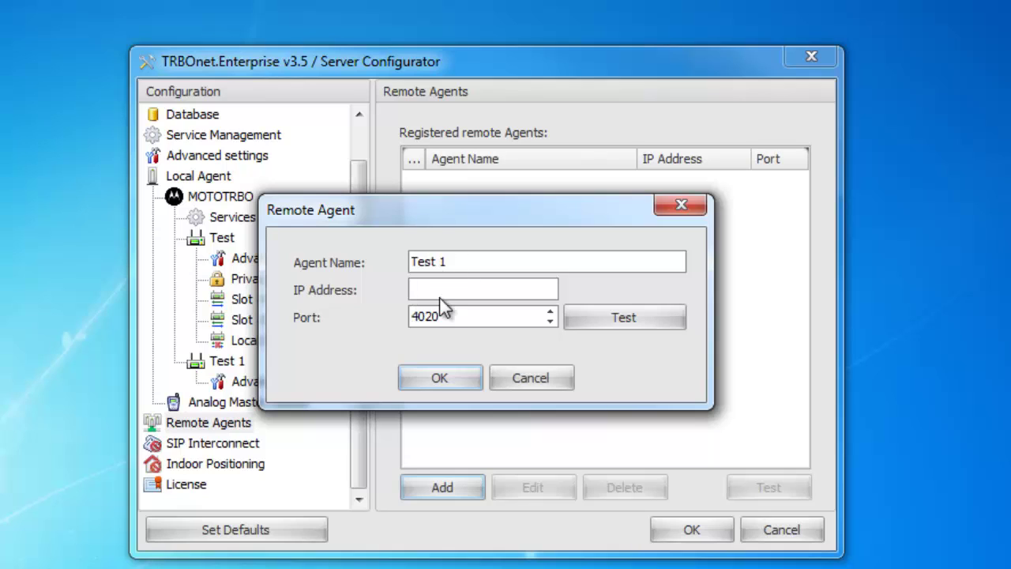
type("192.168.1.123")
double_click(414, 316)
left_click(523, 380)
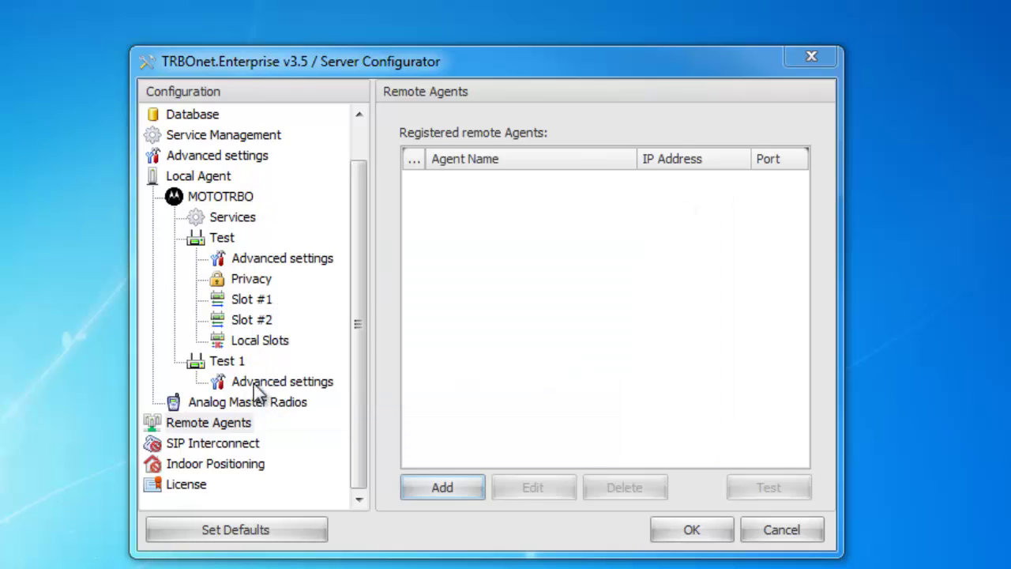
left_click(175, 487)
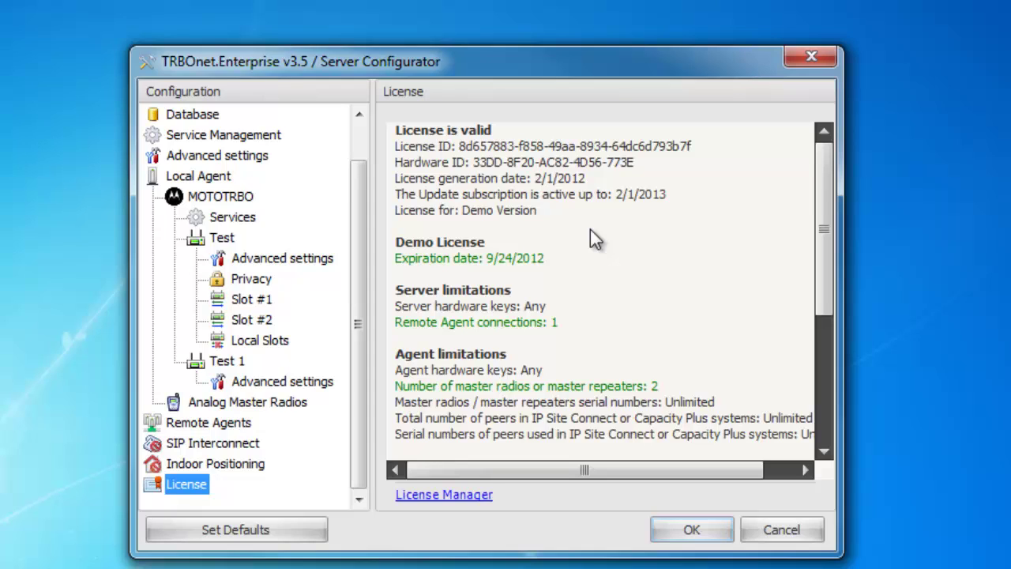
- Start the License Manager wizard and browse for a license file in the TRBOnet Enterprise 3.5 folder
left_click(447, 496)
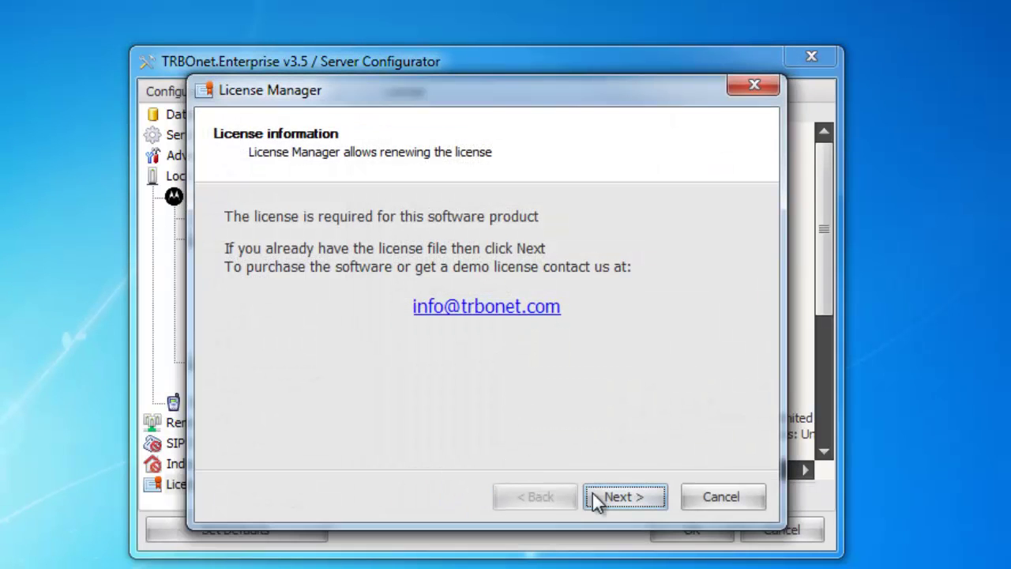
left_click(633, 490)
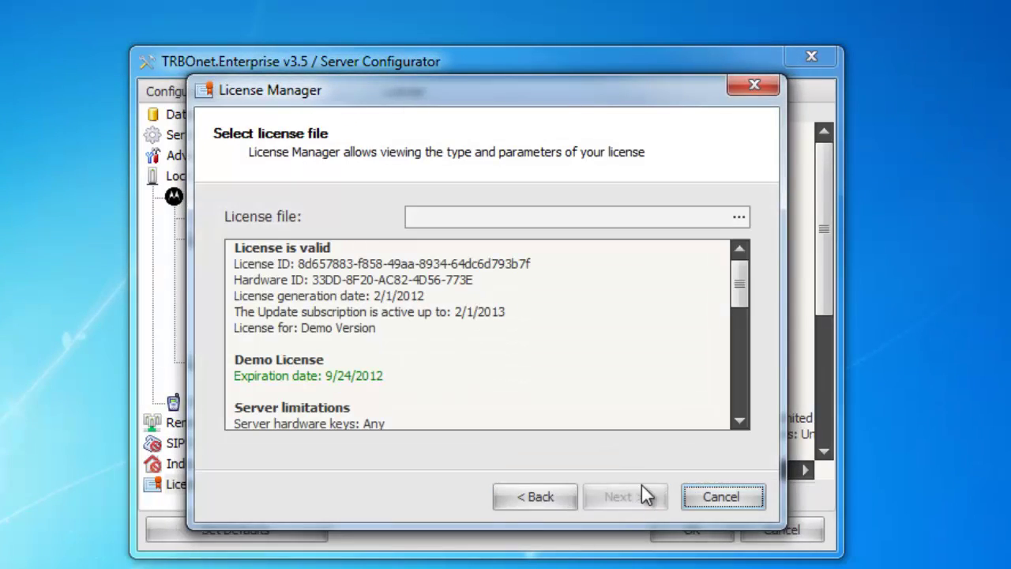
left_click(606, 158)
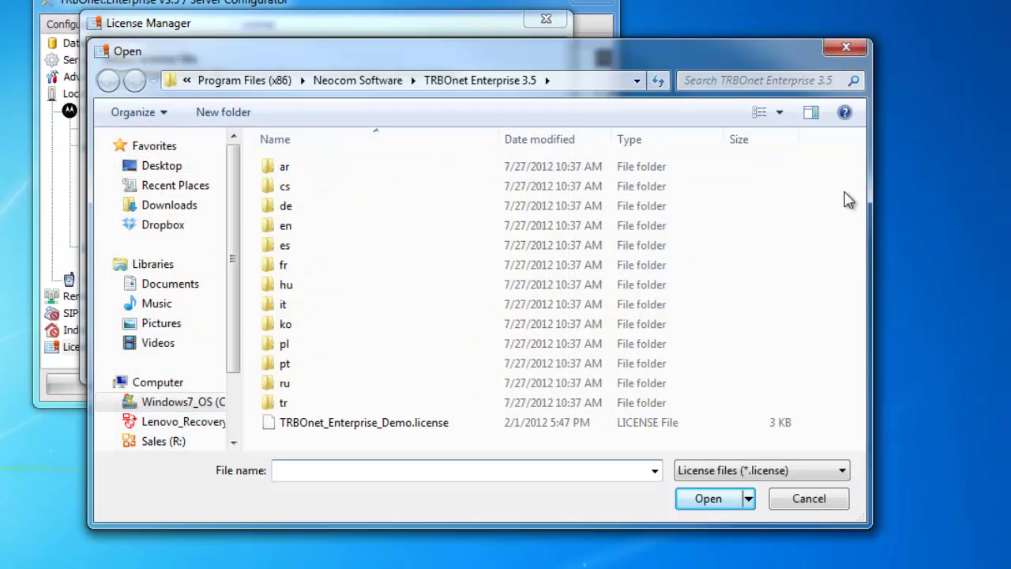
left_click(447, 343)
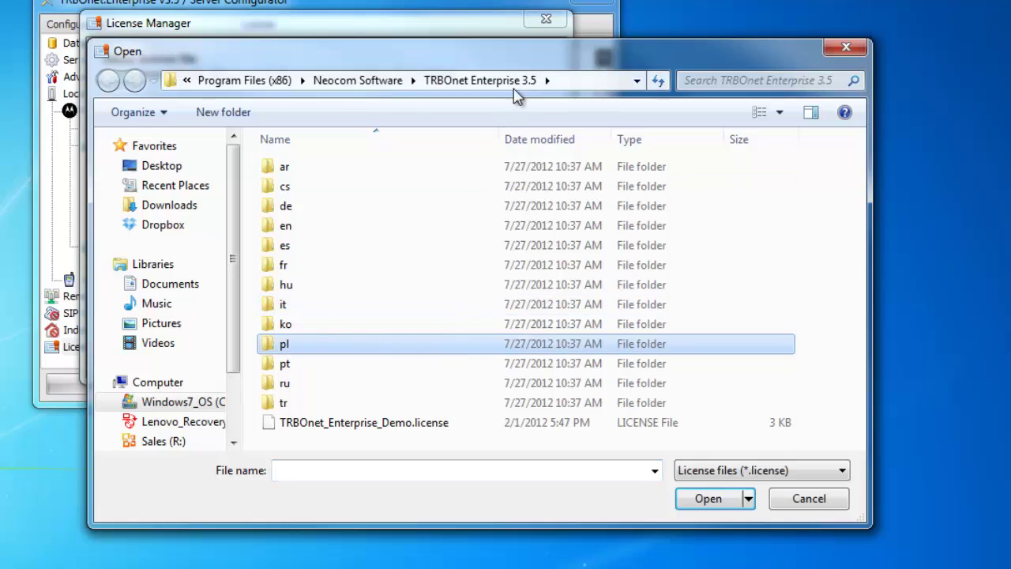